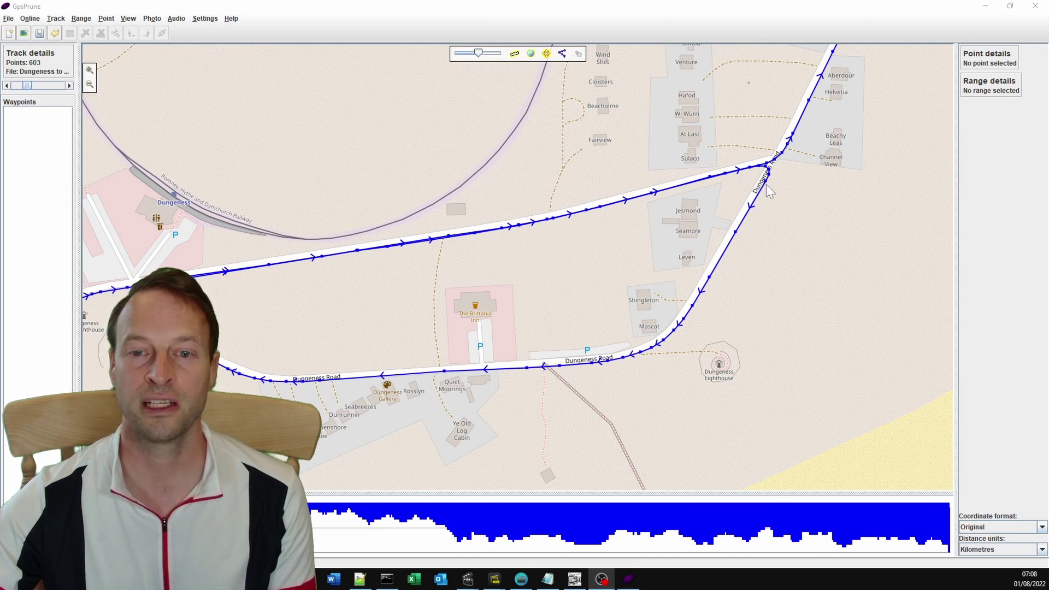
Step: Select the track points at the Dungeness Road loop junction to show details for point 39 of 603
click(765, 185)
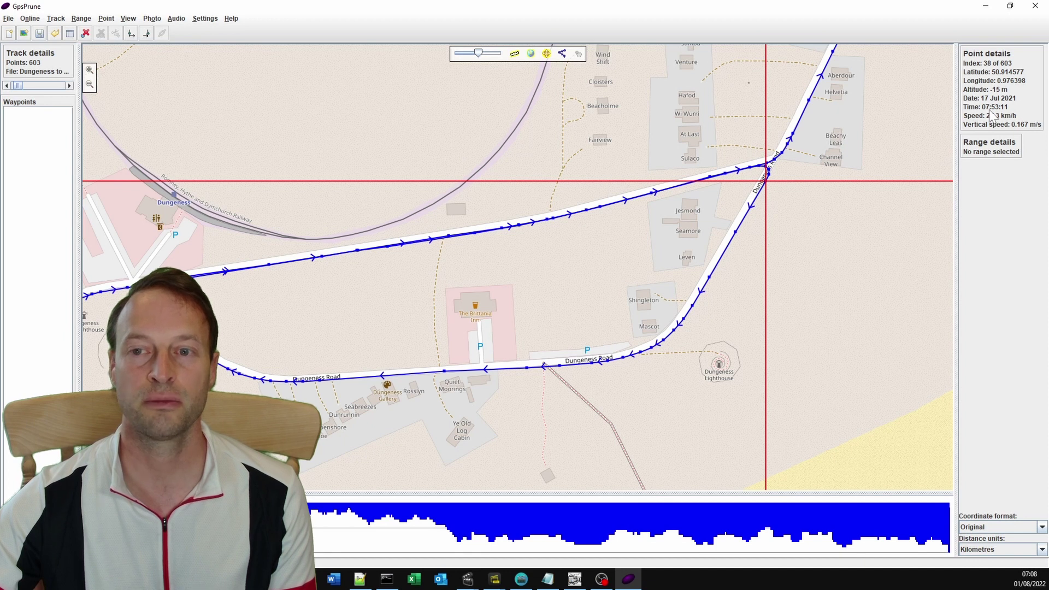
click(736, 232)
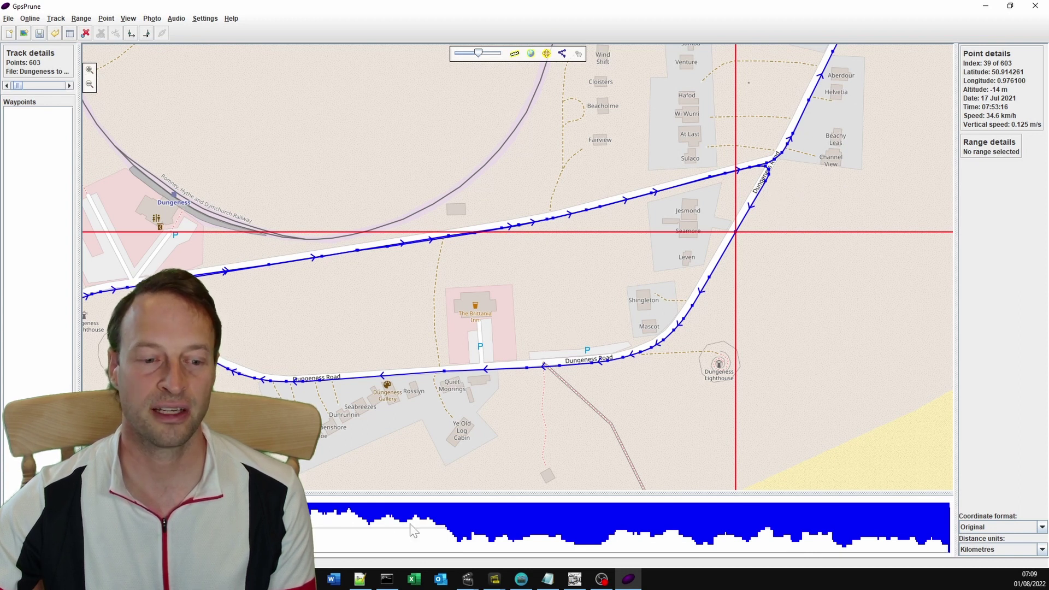
Step: Open the GPSBabel download page, then the GPSBabel interpolate filter documentation
key(alt+Tab)
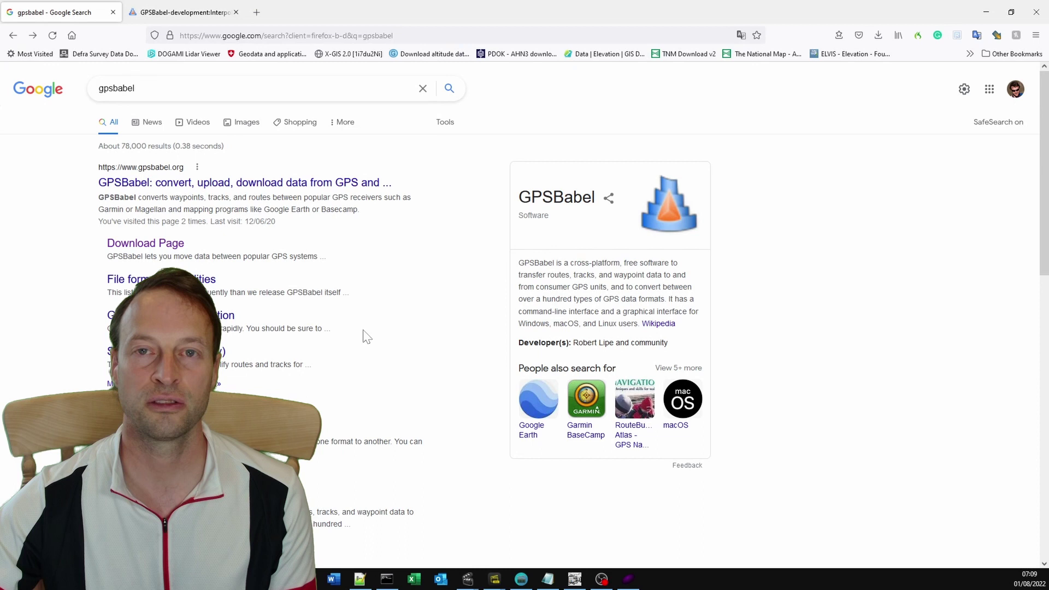
click(176, 242)
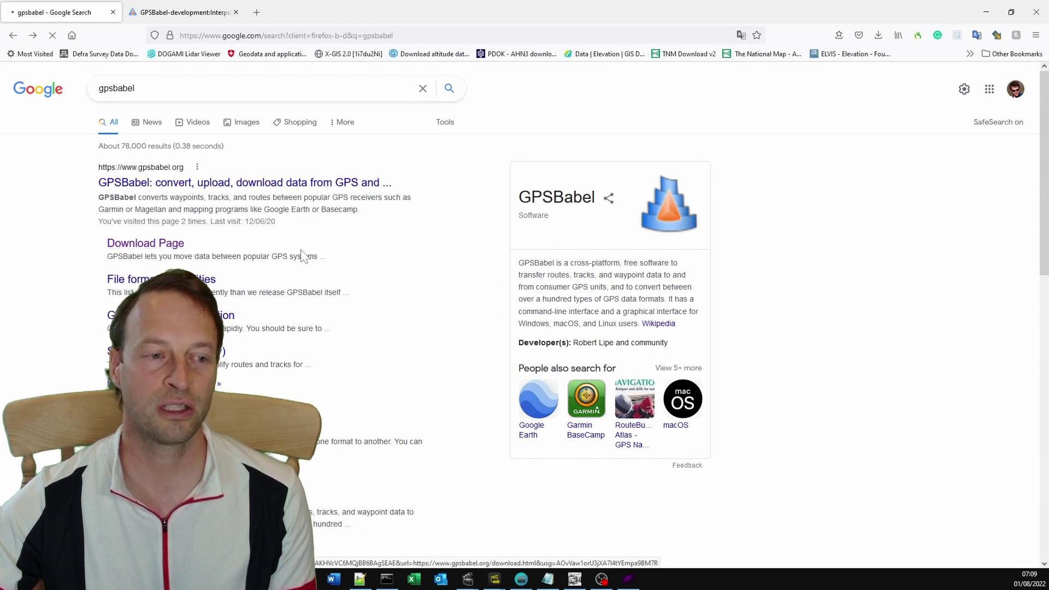
scroll(647, 333, down, 3)
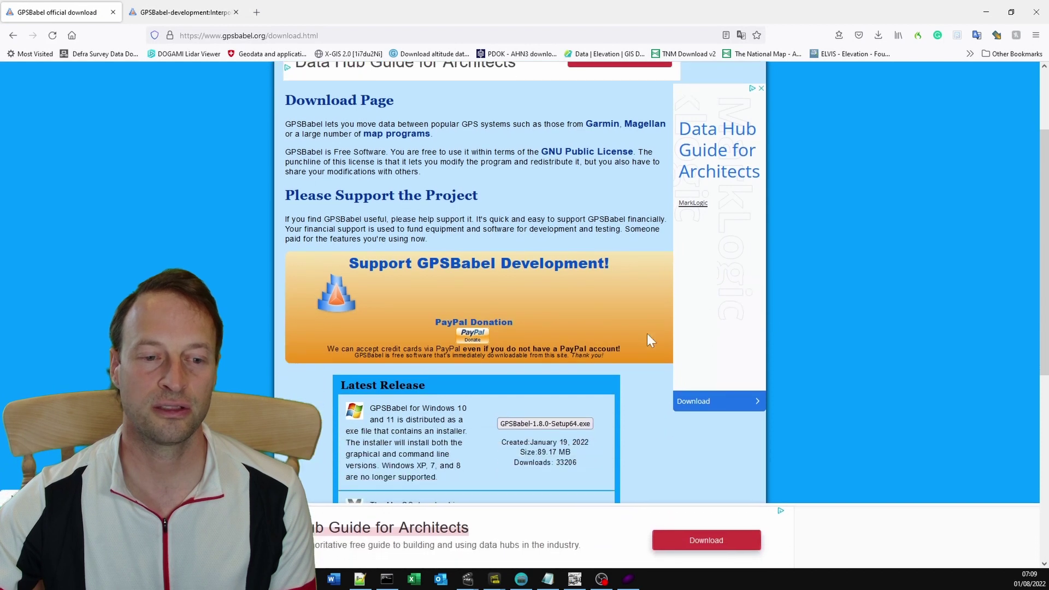
scroll(593, 332, down, 1)
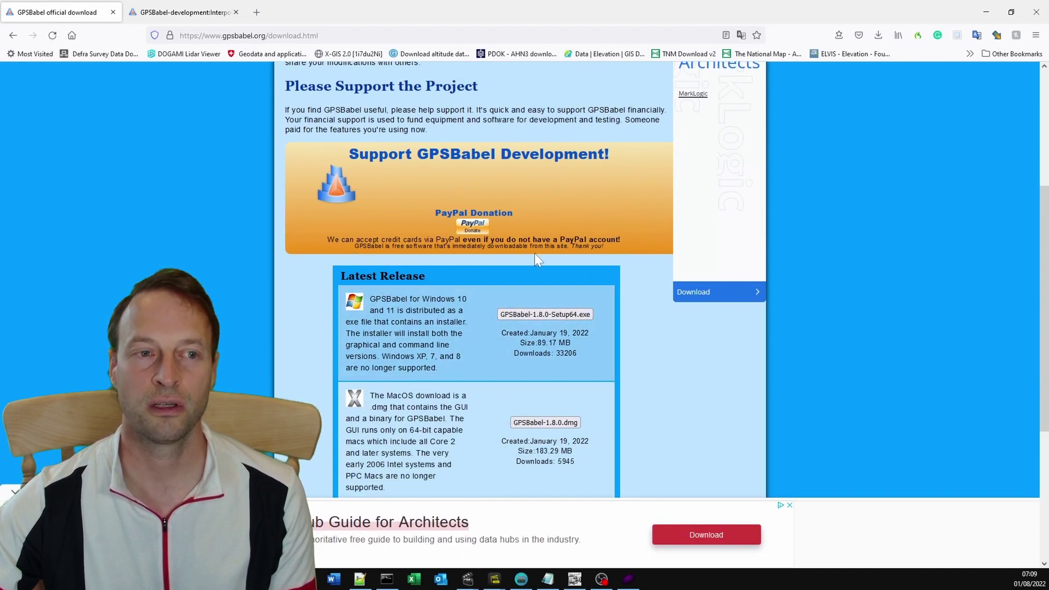
scroll(534, 253, up, 1)
click(182, 13)
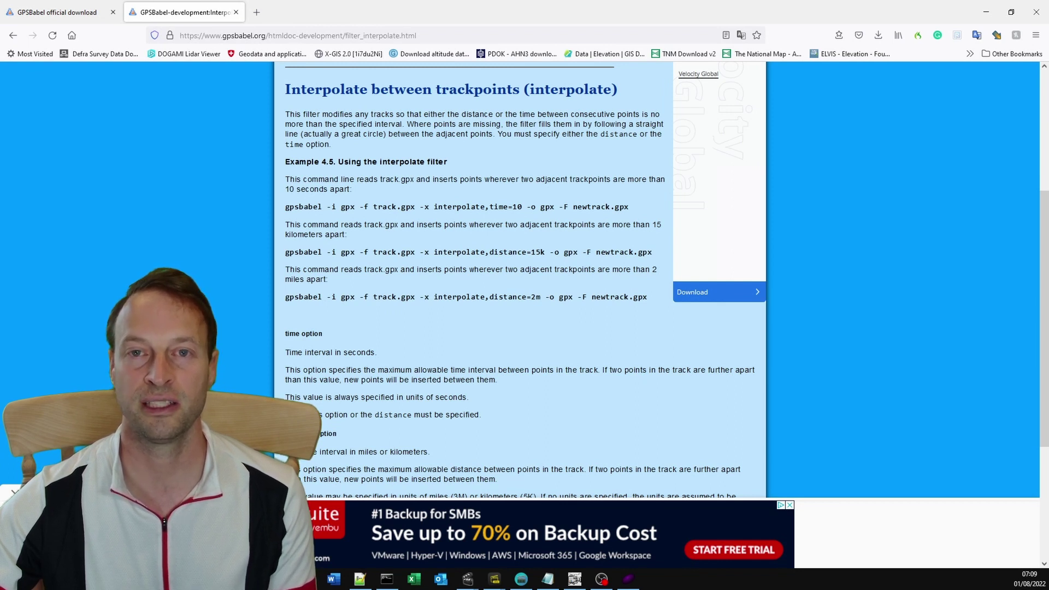
Step: Highlight the template command's input GPX path, interpolate,time=1 option and output GPX path
click(548, 579)
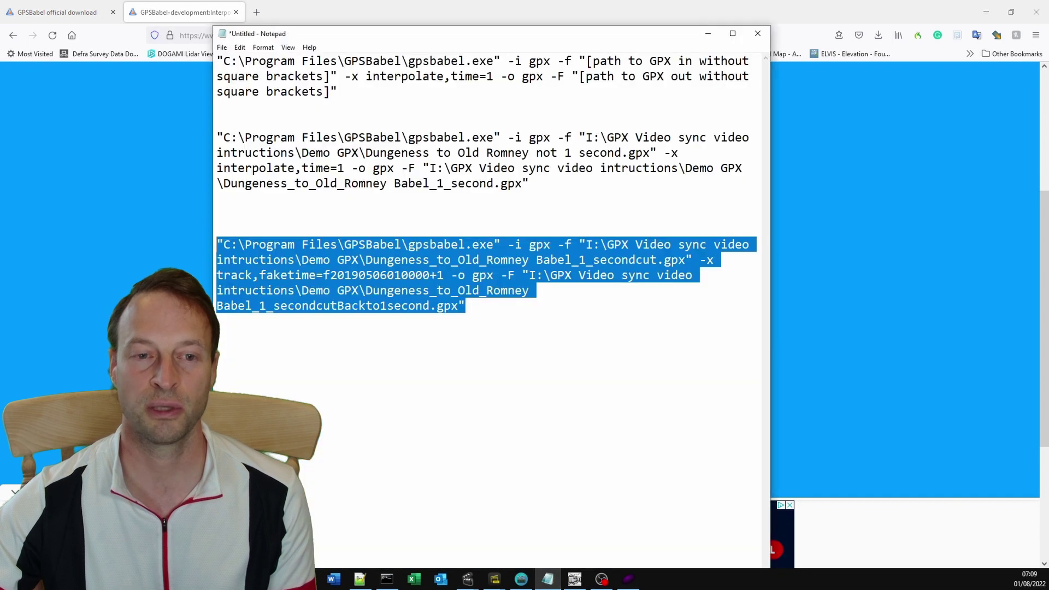
click(217, 61)
drag(217, 61, 337, 76)
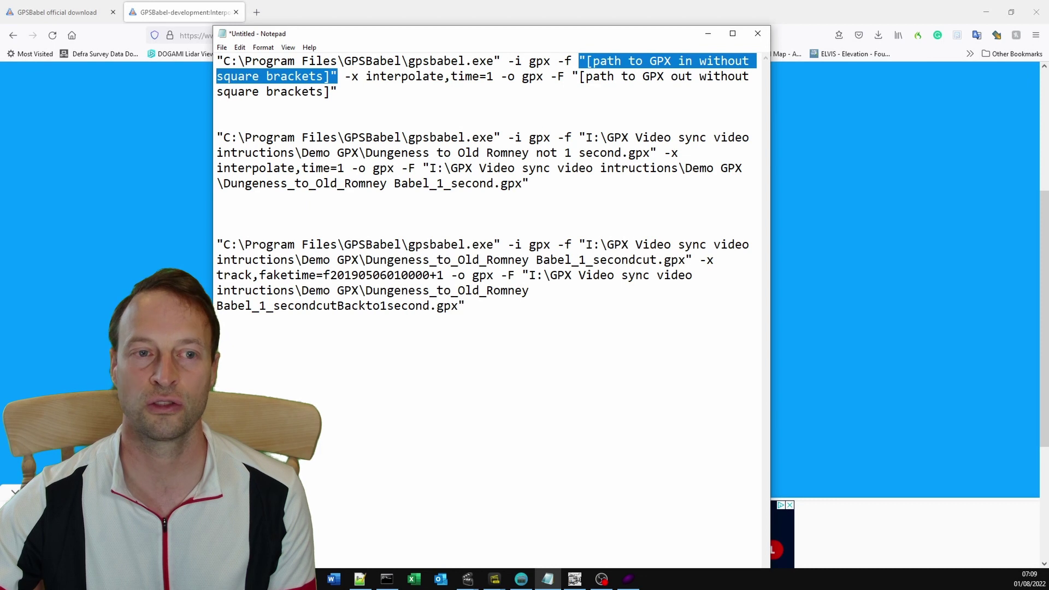
drag(365, 76, 501, 76)
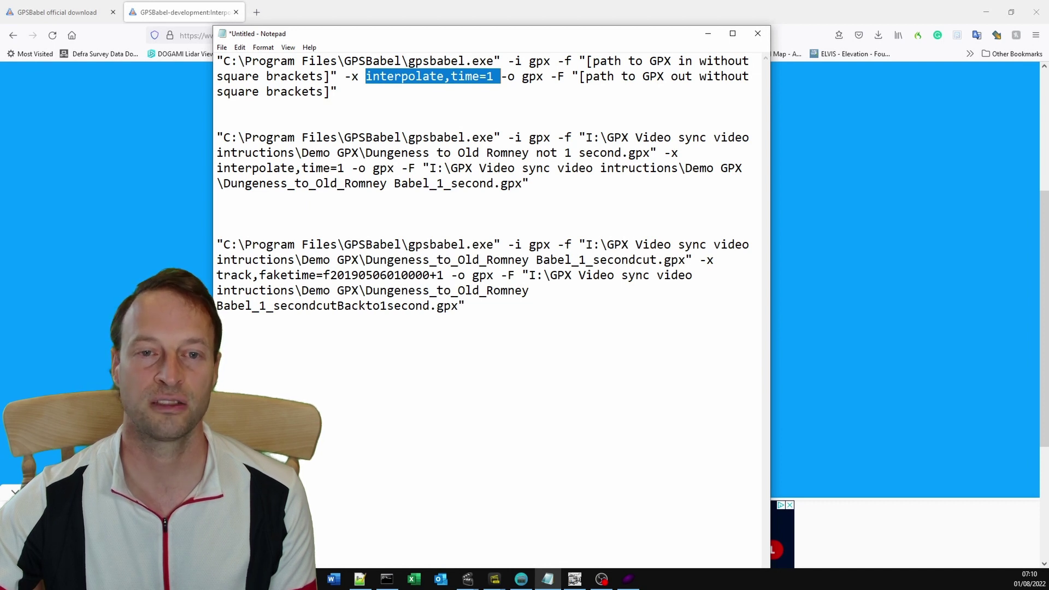
click(572, 76)
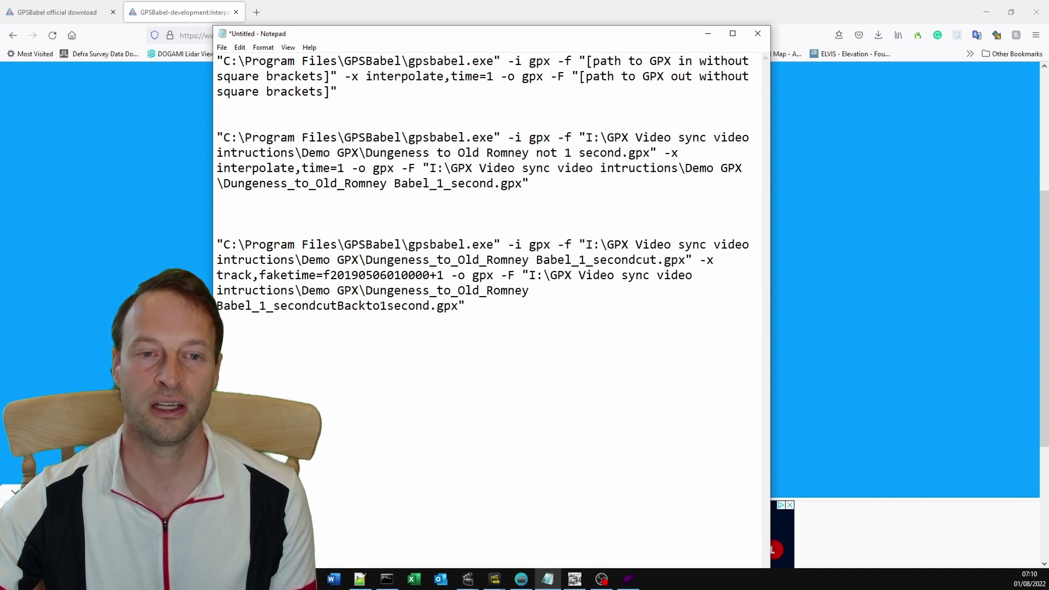
drag(502, 76, 337, 92)
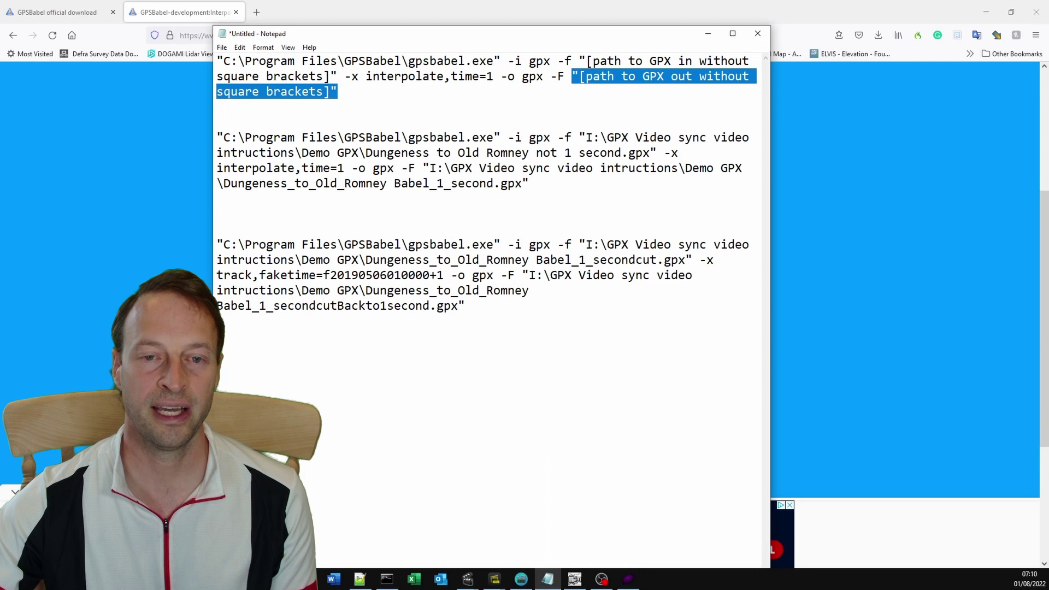
key(alt+Tab)
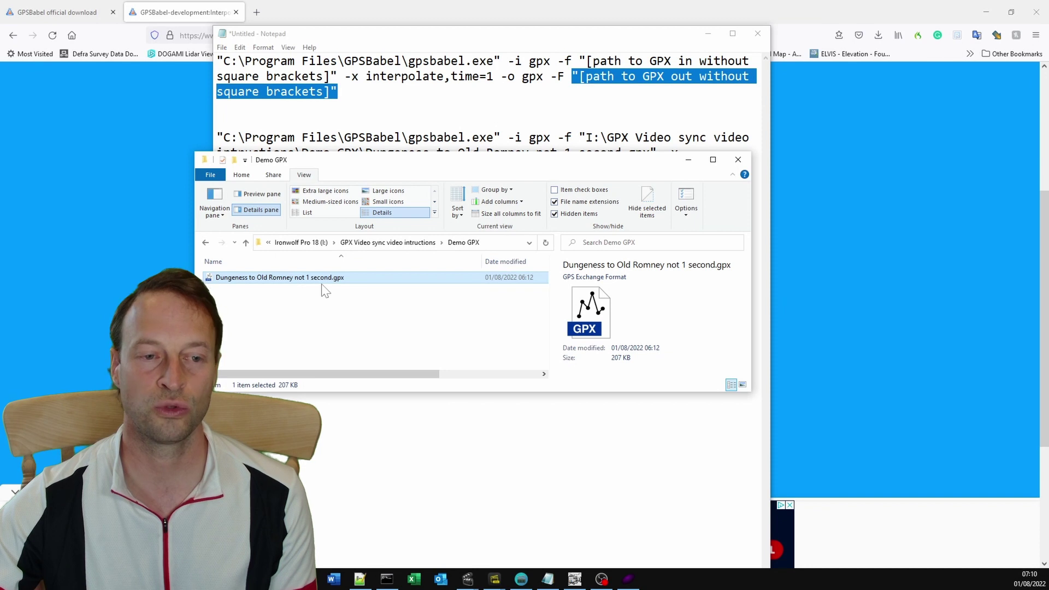
click(216, 107)
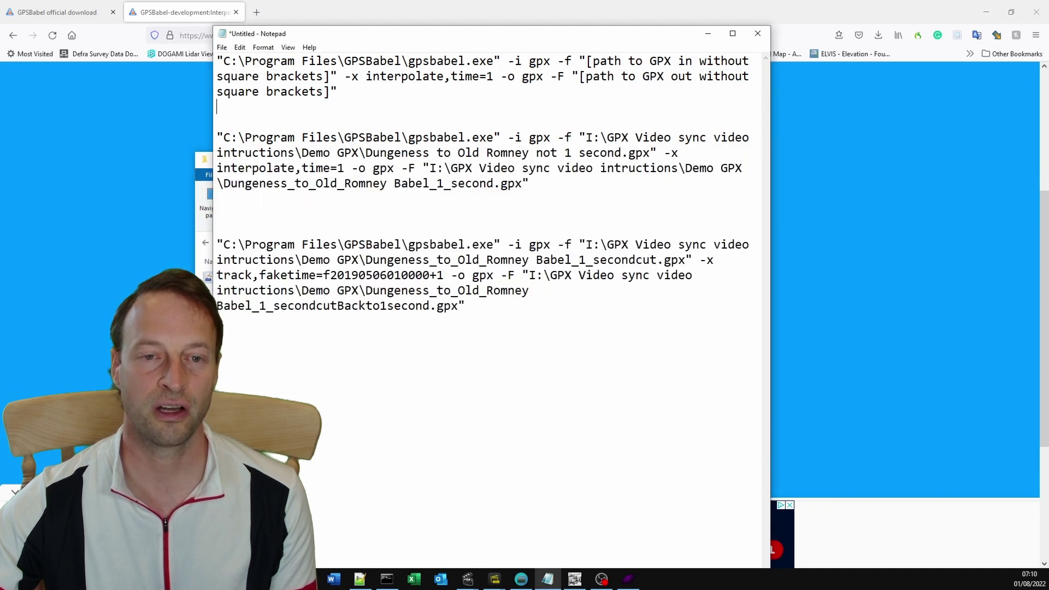
Step: Copy the entire second gpsbabel interpolate command for the Dungeness to Old Romney file
drag(580, 137, 657, 152)
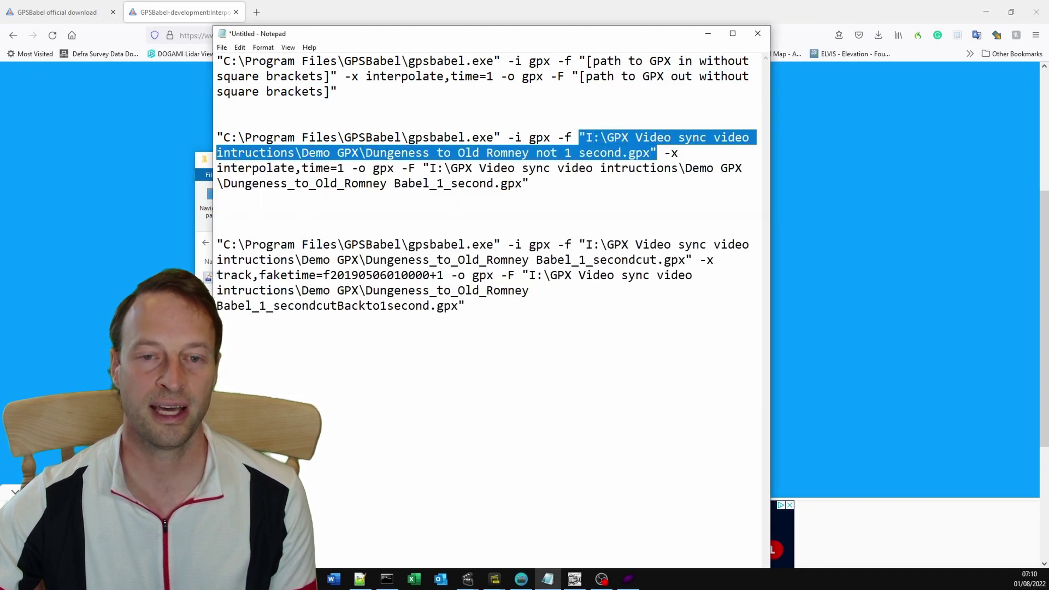
click(529, 183)
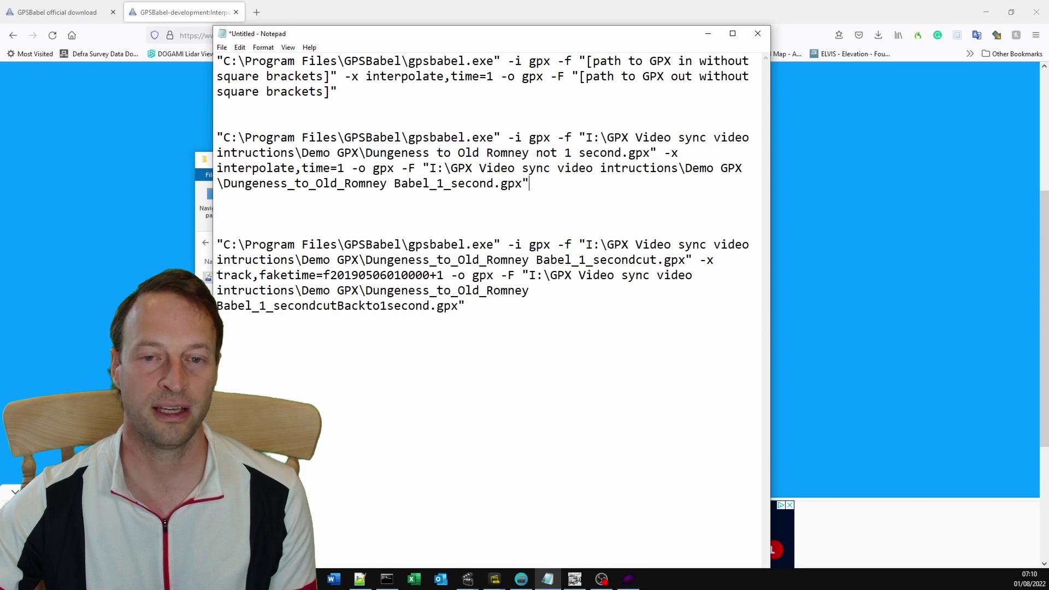
drag(529, 183, 217, 138)
right_click(229, 141)
click(252, 173)
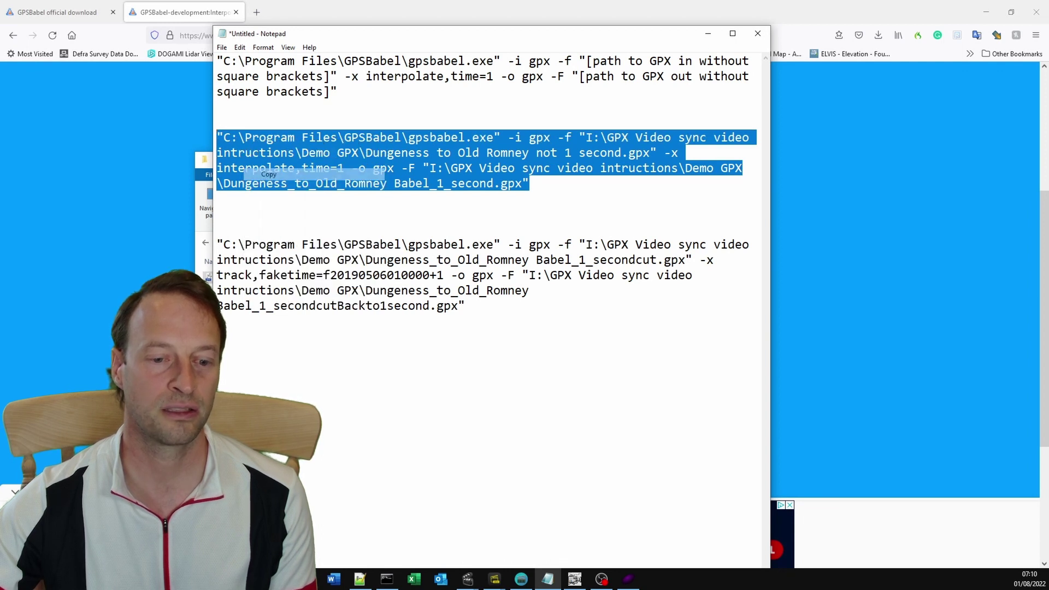
Step: Run the interpolate command and confirm Dungeness_to_Old_Romney Babel_1_second.gpx (389 KB) appears in Demo GPX
click(386, 579)
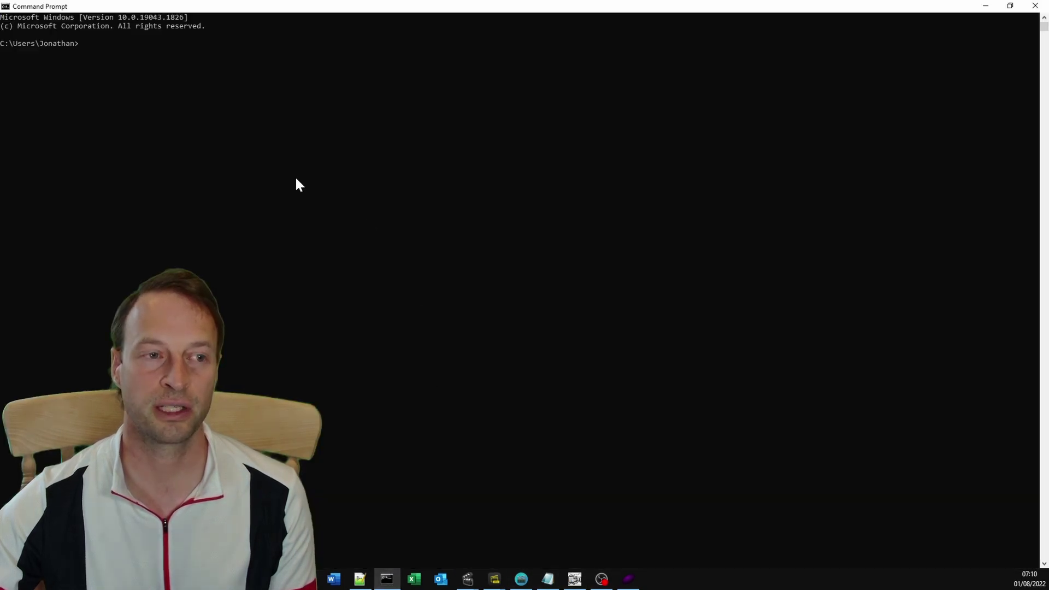
right_click(150, 100)
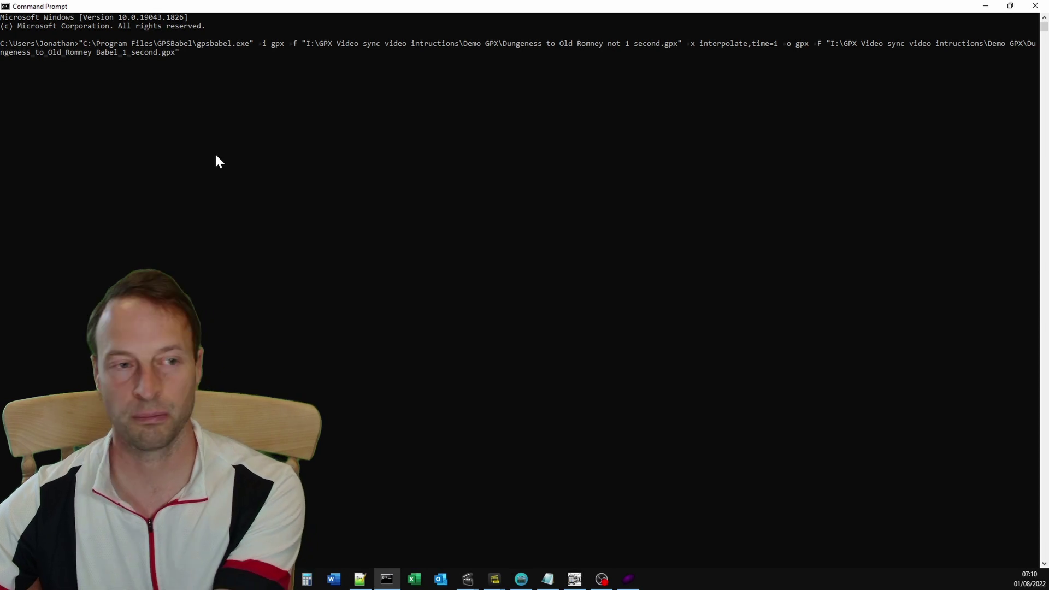
key(Return)
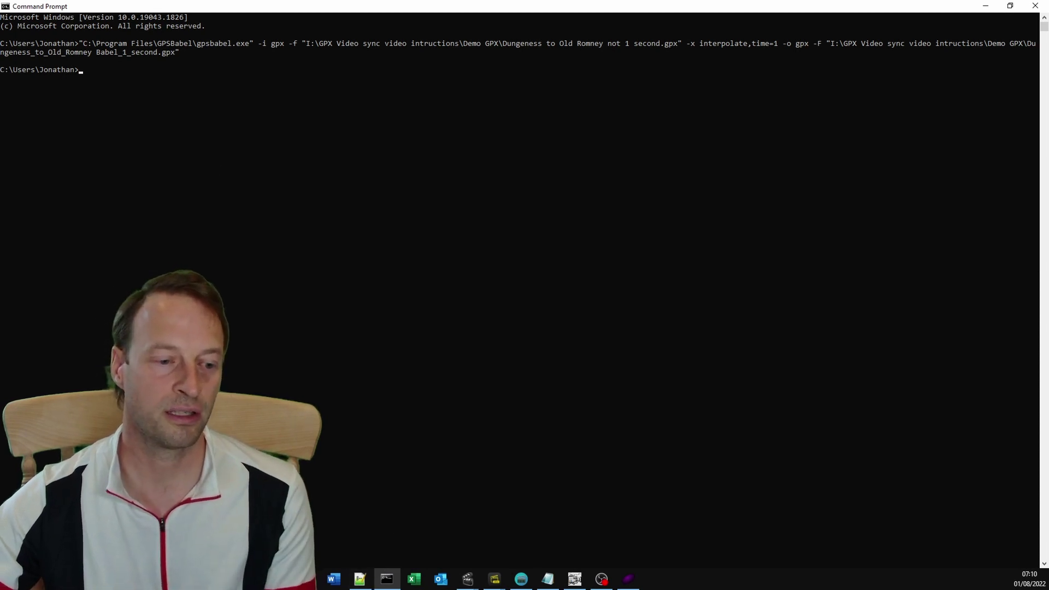
key(alt+Tab)
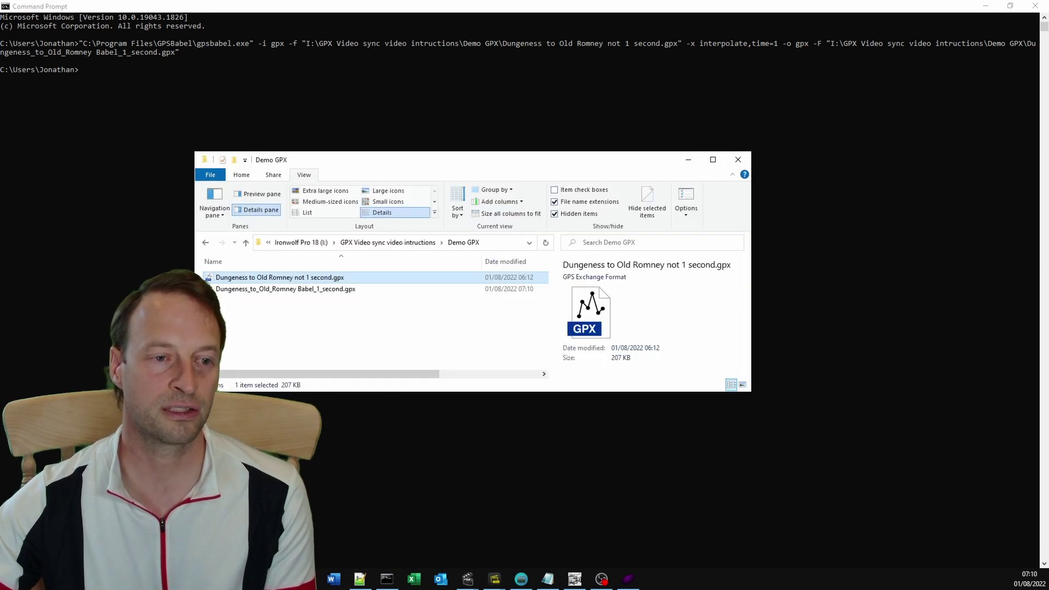
click(320, 290)
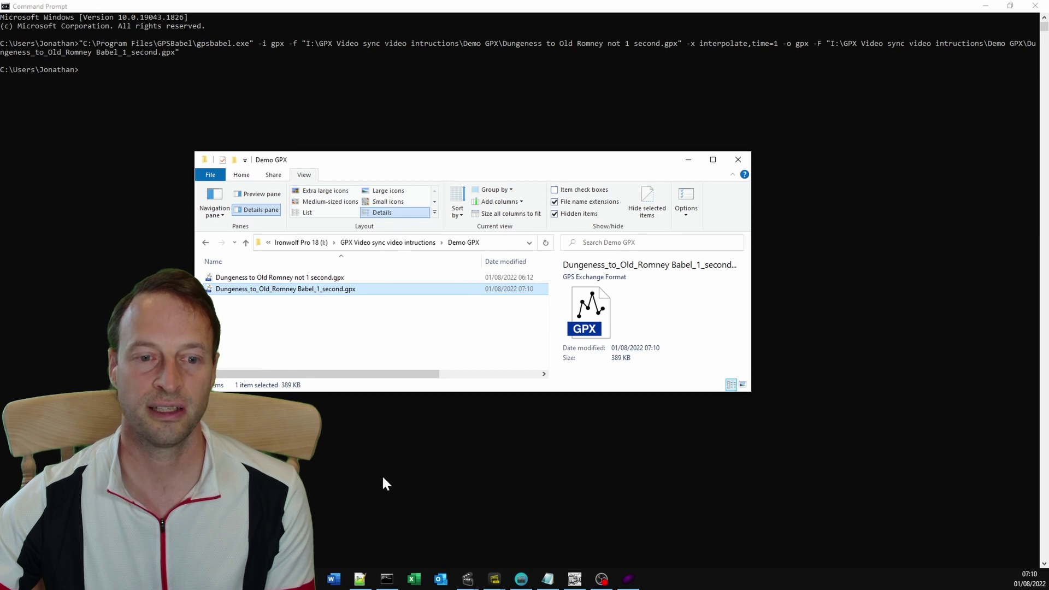
click(629, 579)
Step: Load the one-second GPX into GpsPrune and zoom in on point 167 at the loop junction
key(alt+Tab)
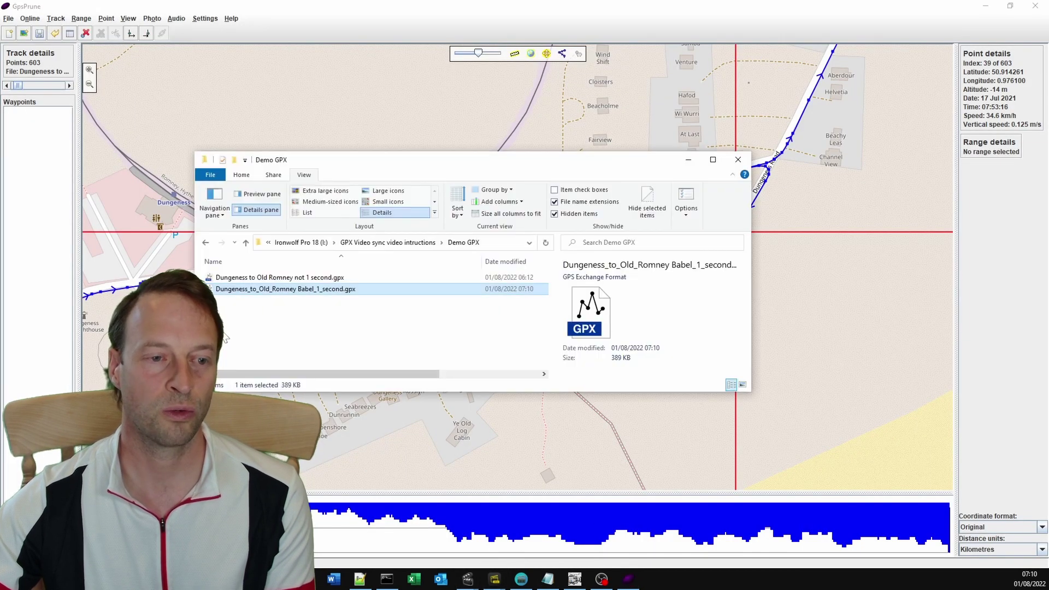
drag(240, 300, 725, 333)
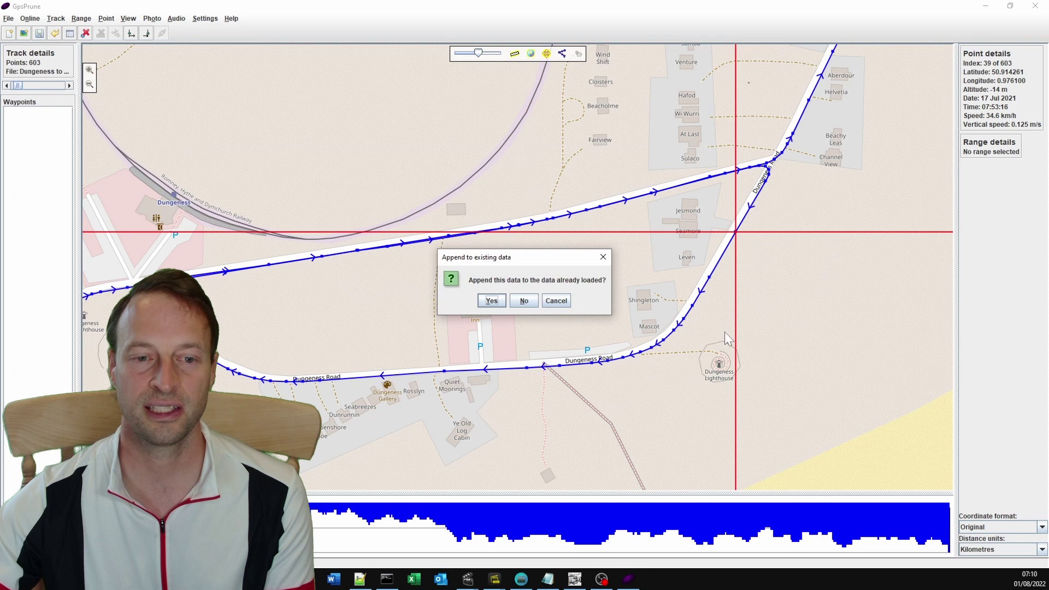
click(520, 299)
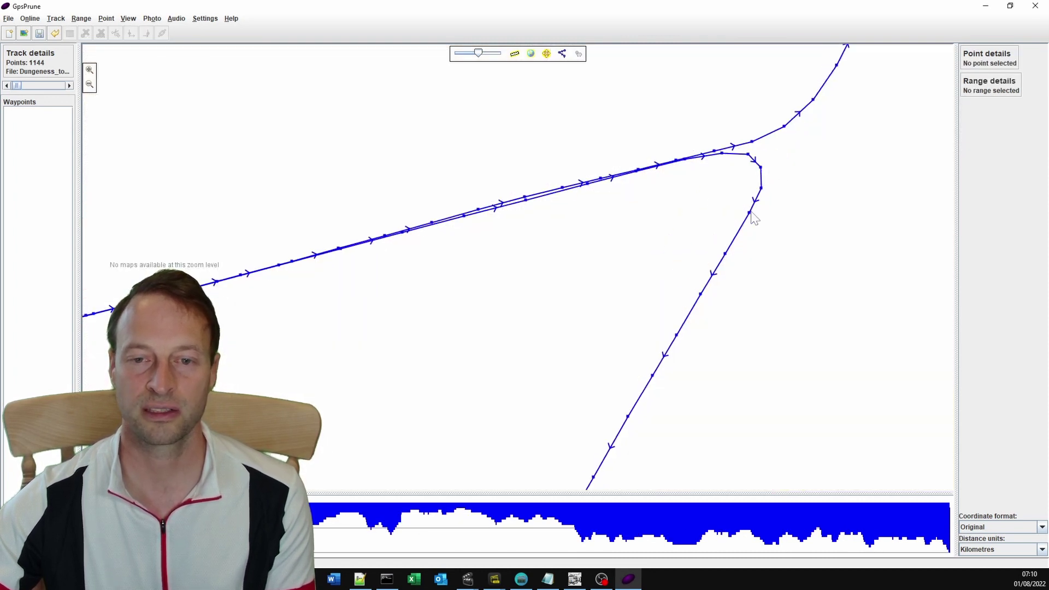
click(750, 214)
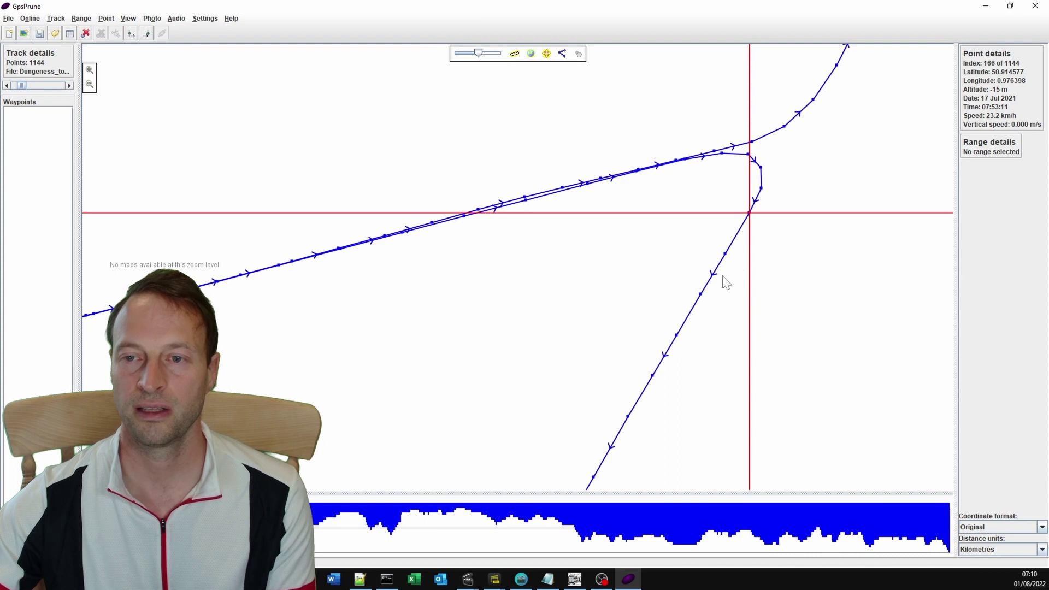
click(725, 254)
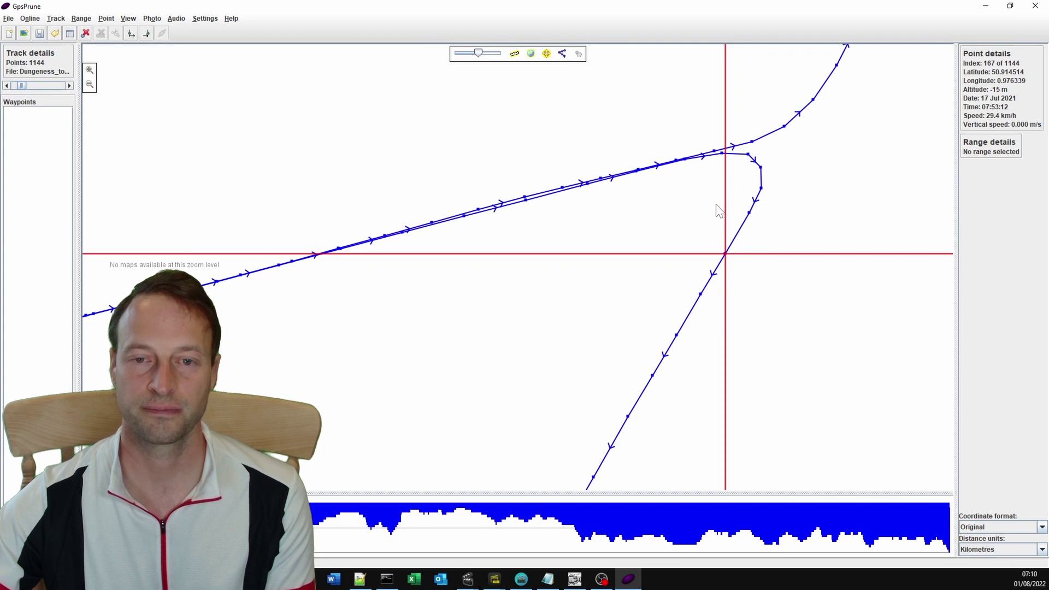
scroll(731, 178, up, 1)
Step: Center the map on the loop junction and select the point where the loop begins
drag(752, 171, 728, 241)
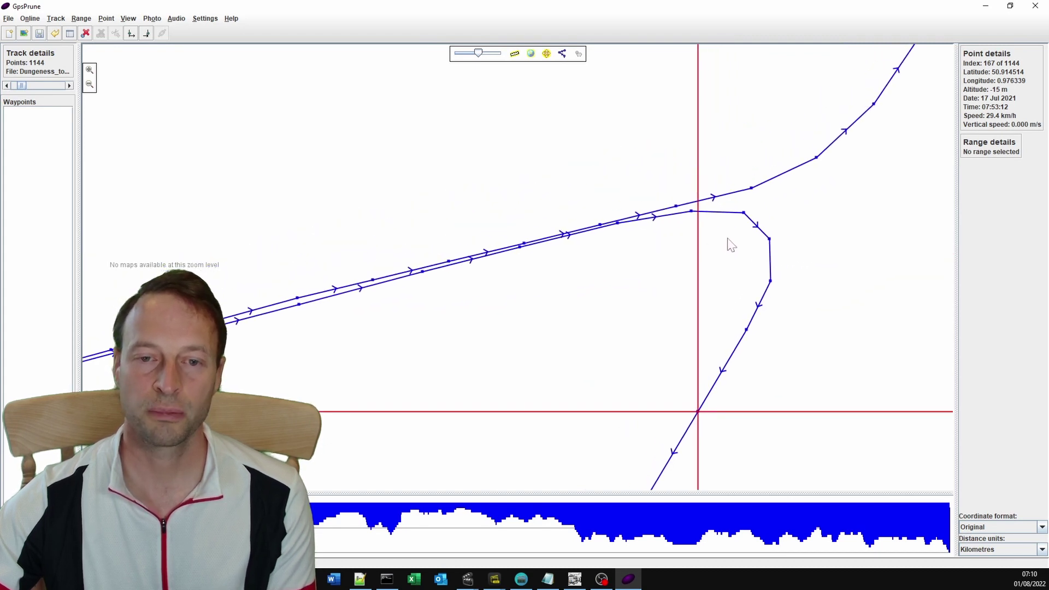
click(691, 214)
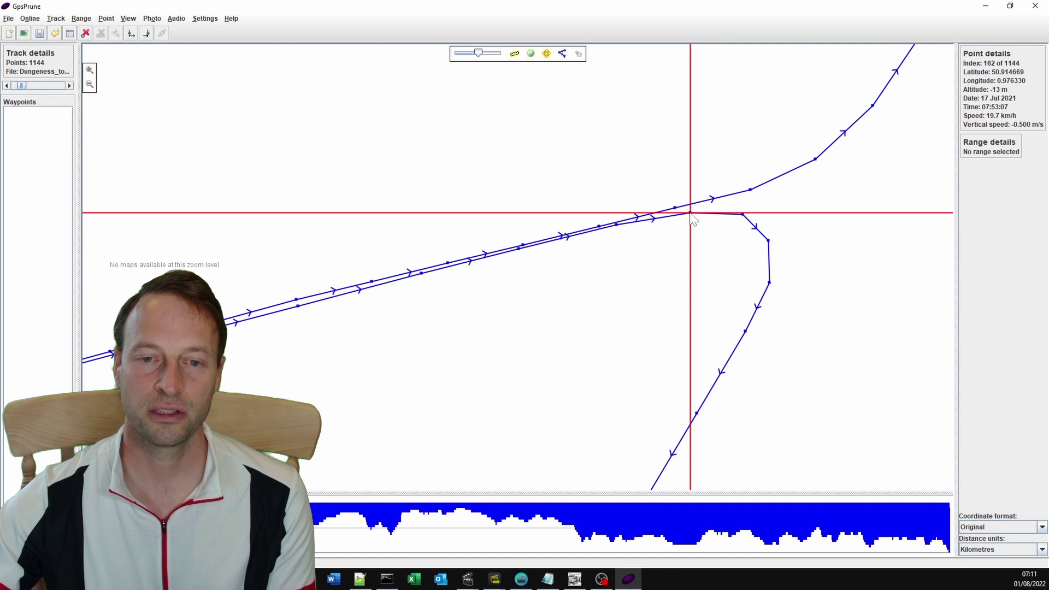
scroll(590, 304, up, 3)
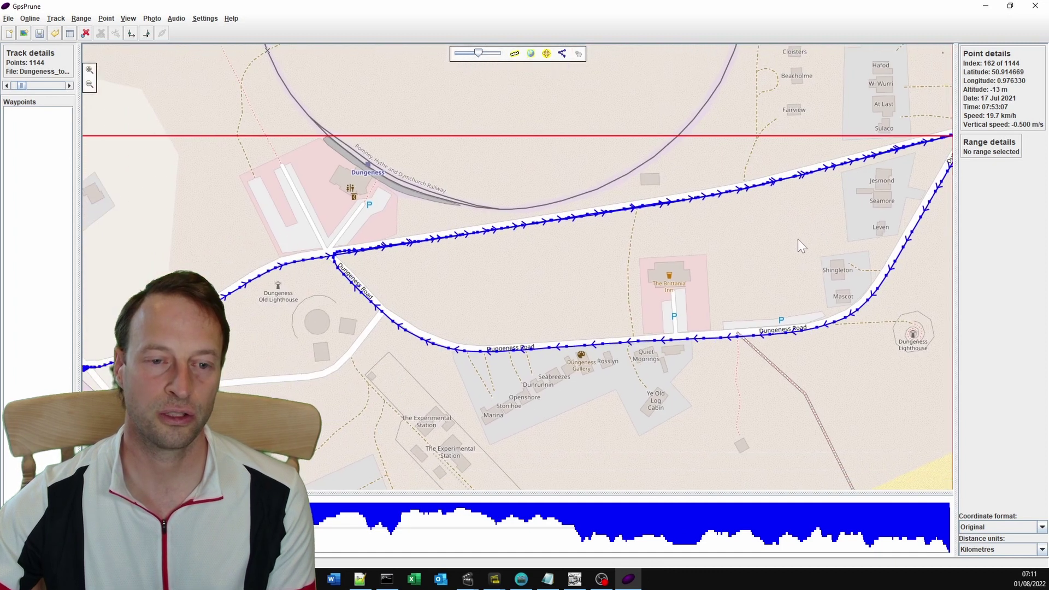
drag(697, 266, 609, 273)
scroll(609, 274, down, 1)
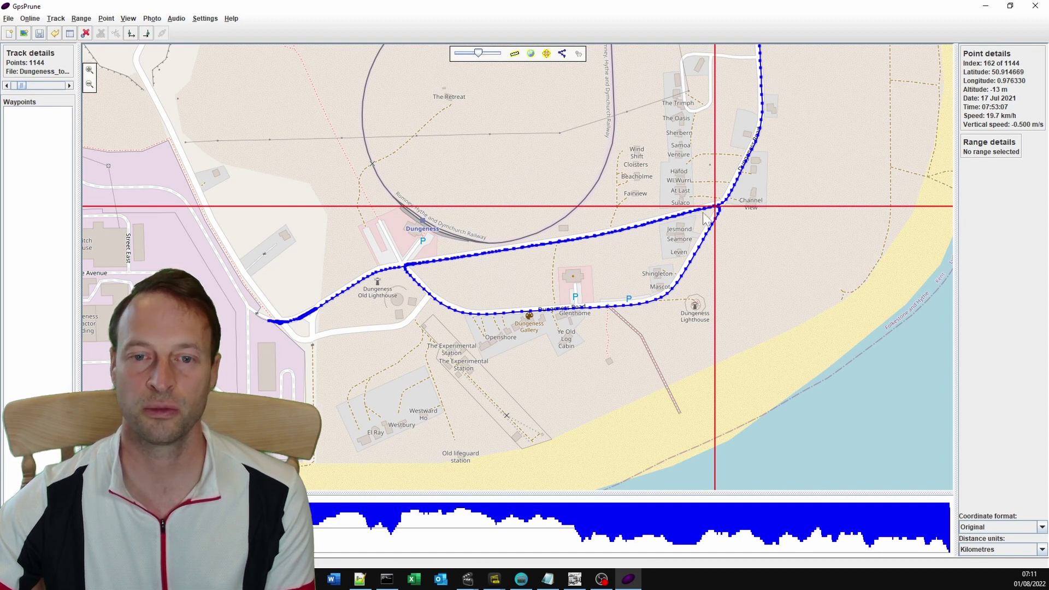
scroll(722, 216, up, 4)
drag(661, 323, 704, 300)
scroll(651, 269, up, 1)
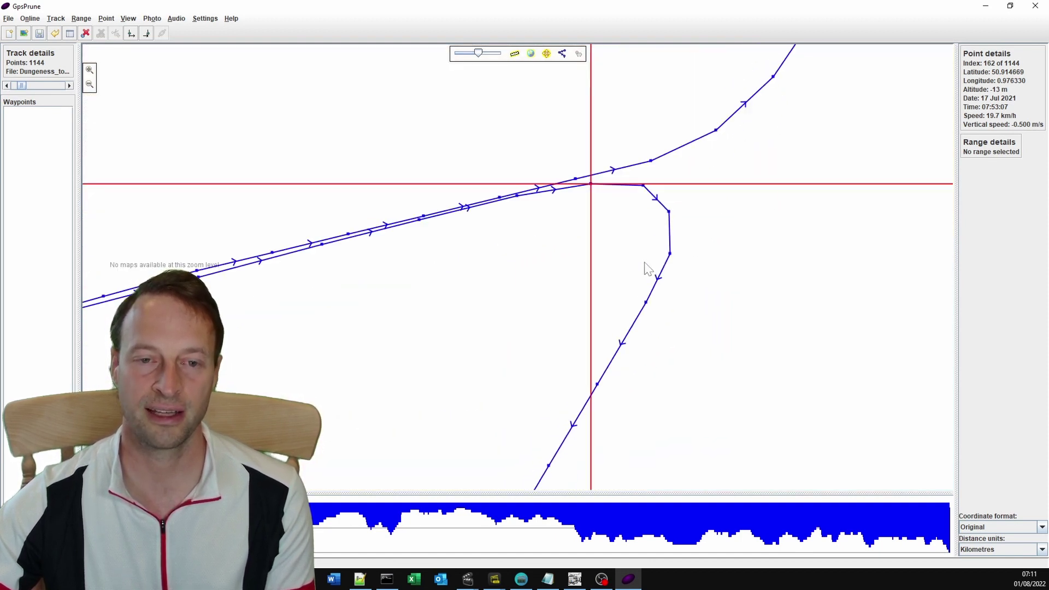
drag(647, 267, 618, 240)
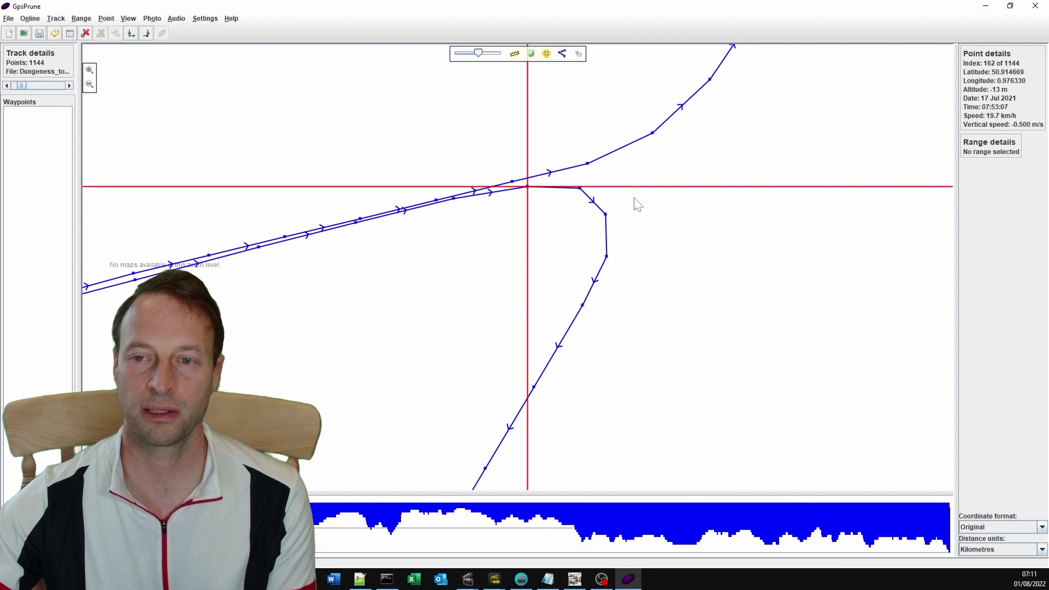
Step: Set the range from point 162 to 268 and delete it, leaving 1037 points
click(131, 34)
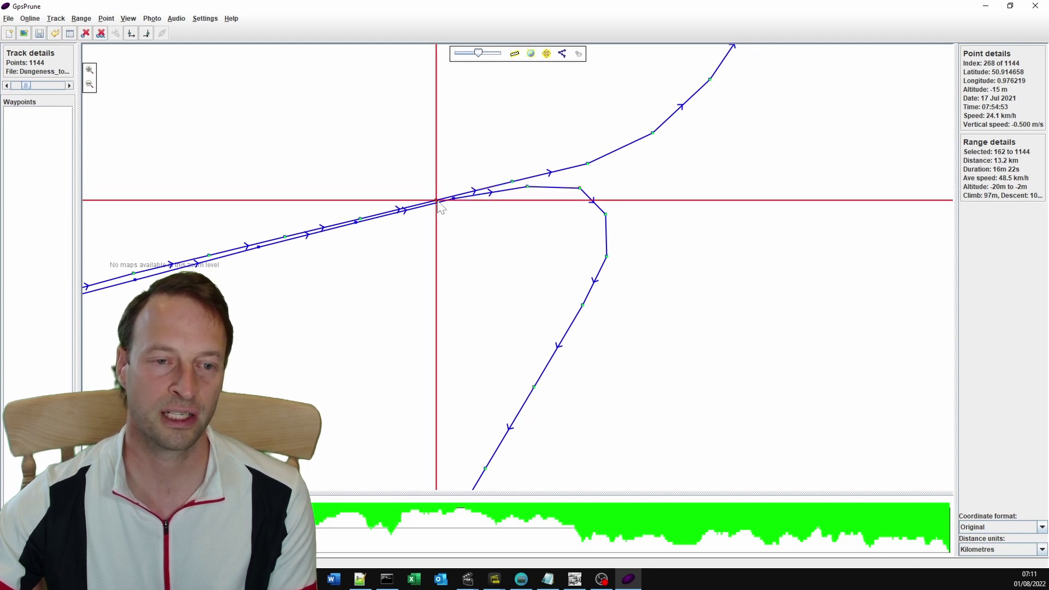
click(145, 34)
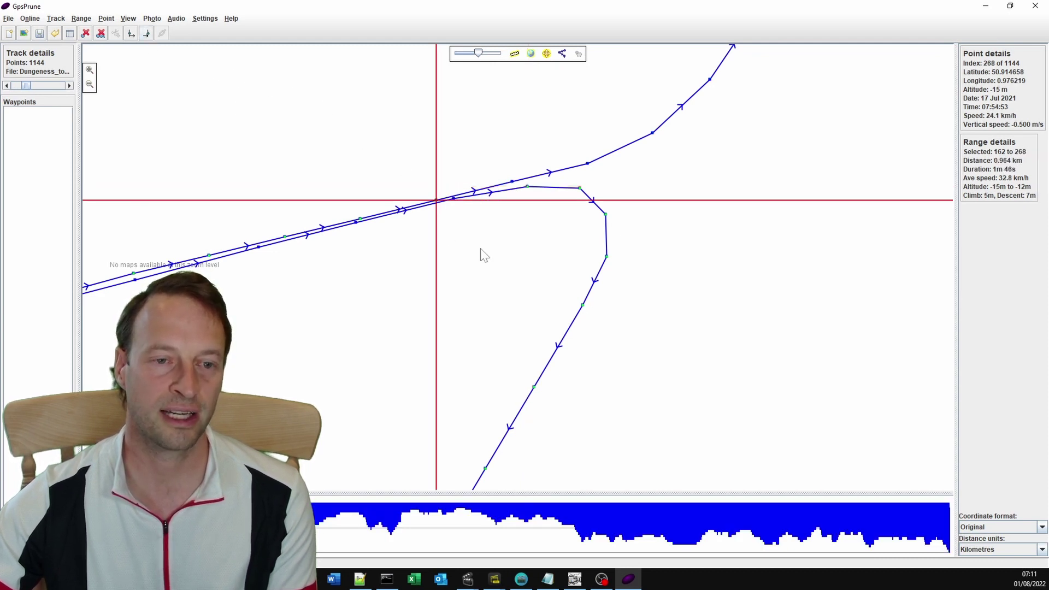
scroll(484, 251, up, 4)
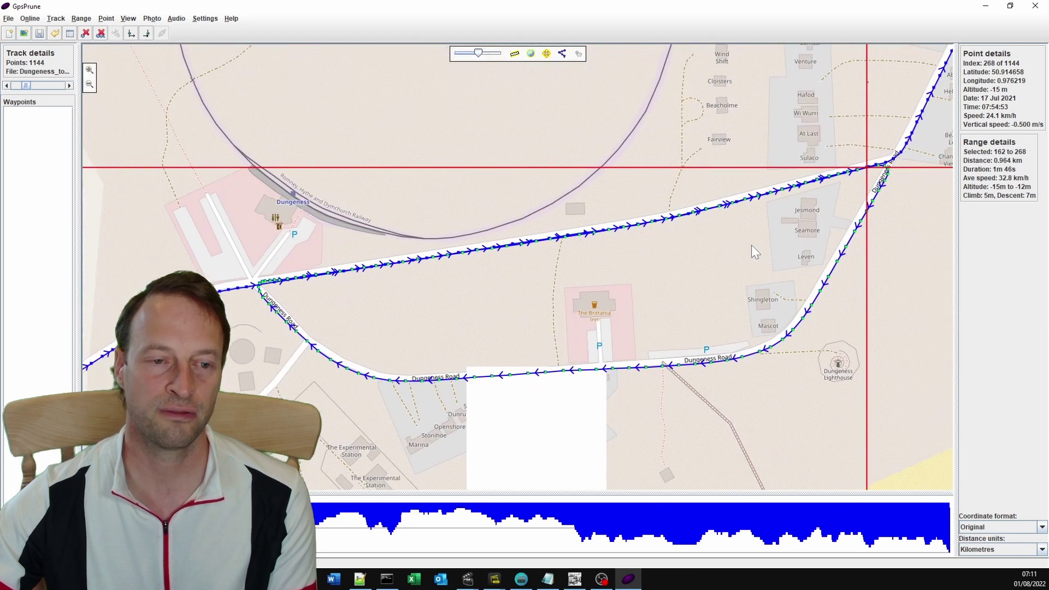
scroll(631, 267, down, 1)
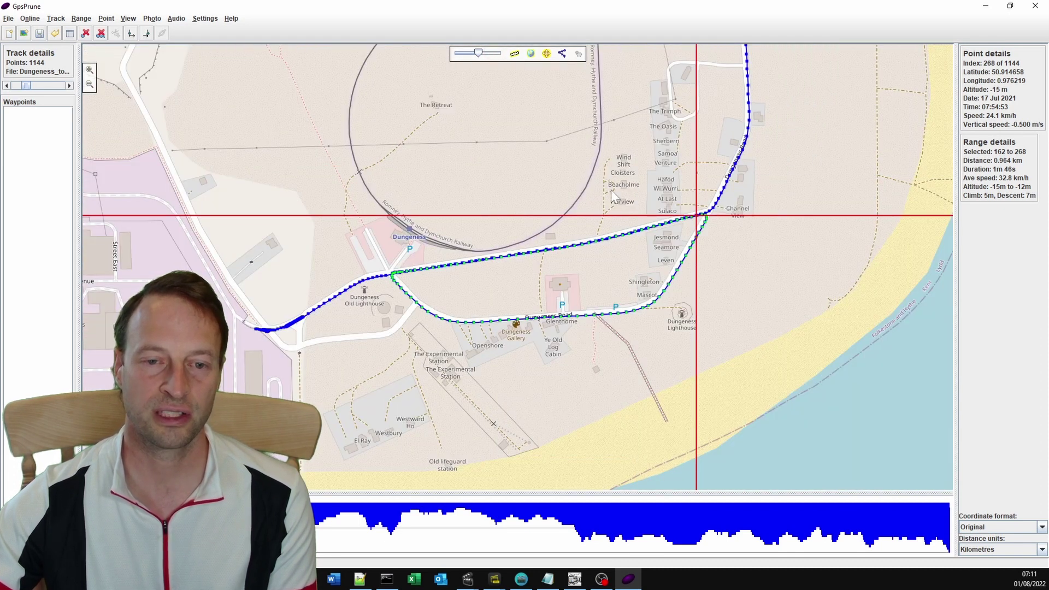
click(100, 33)
scroll(712, 228, up, 5)
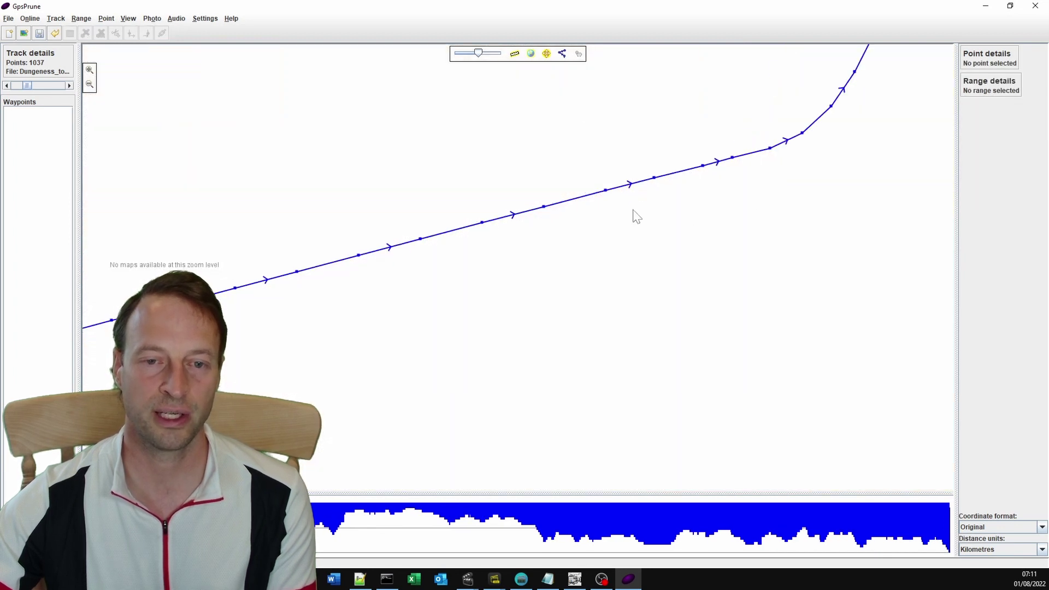
drag(725, 211, 597, 300)
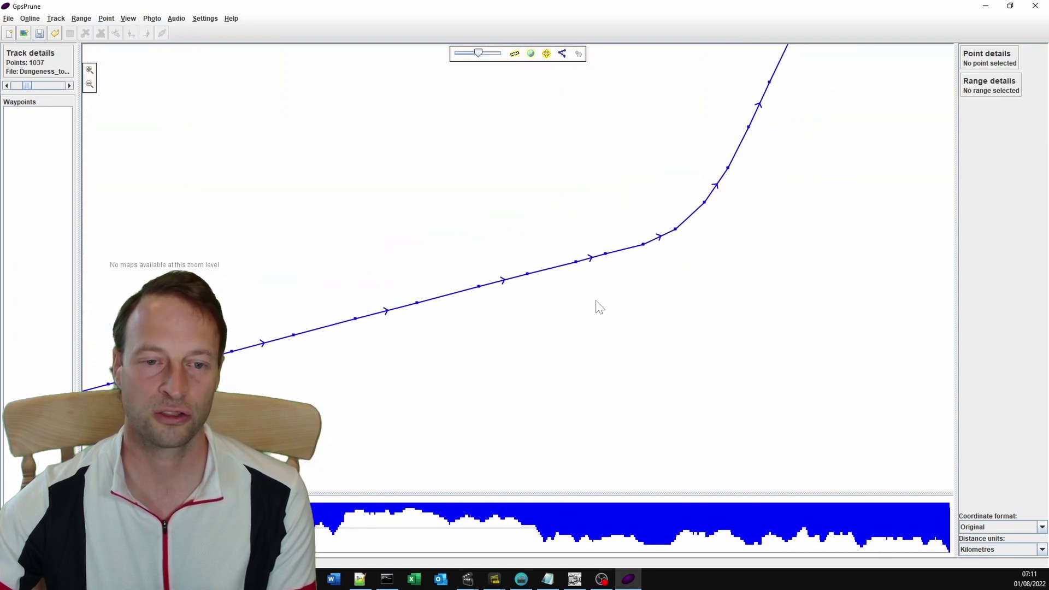
click(575, 264)
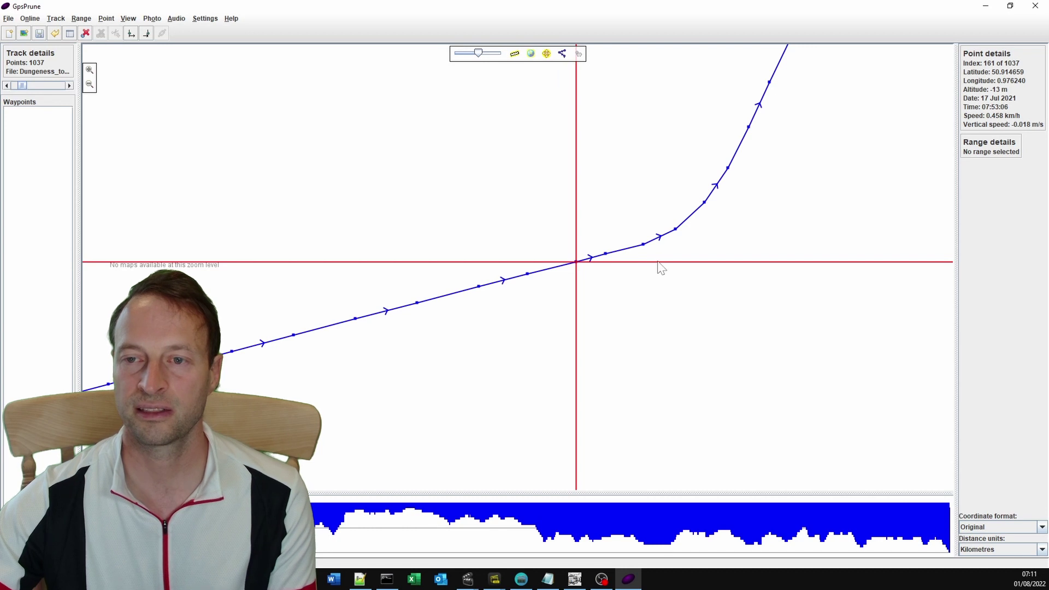
click(606, 254)
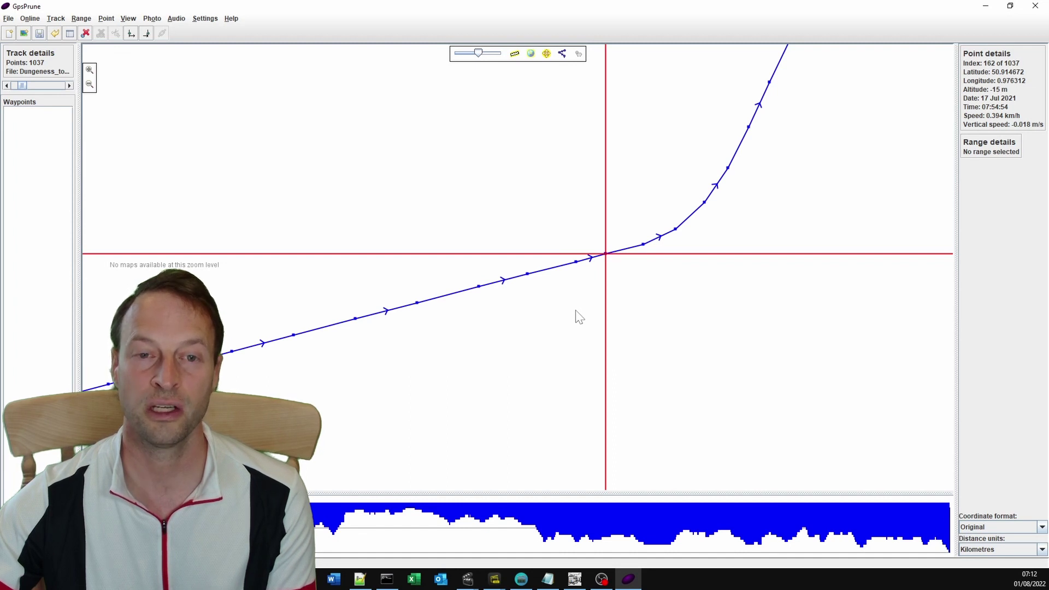
Step: Export the trimmed track as GPX named Dungeness_to_Old_Romney Babel_1_secondcut.gpx
click(8, 19)
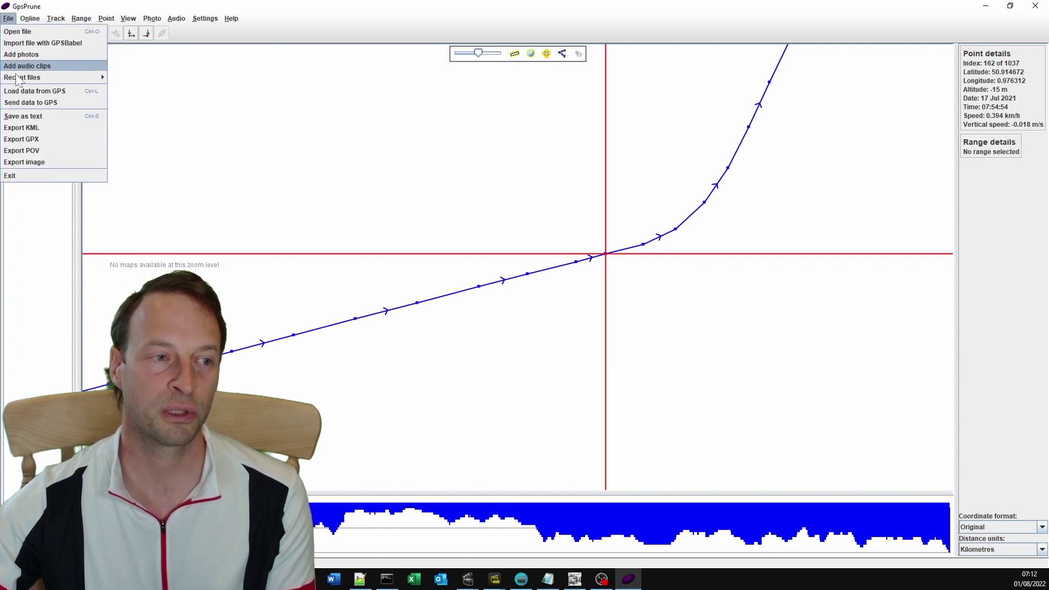
click(36, 143)
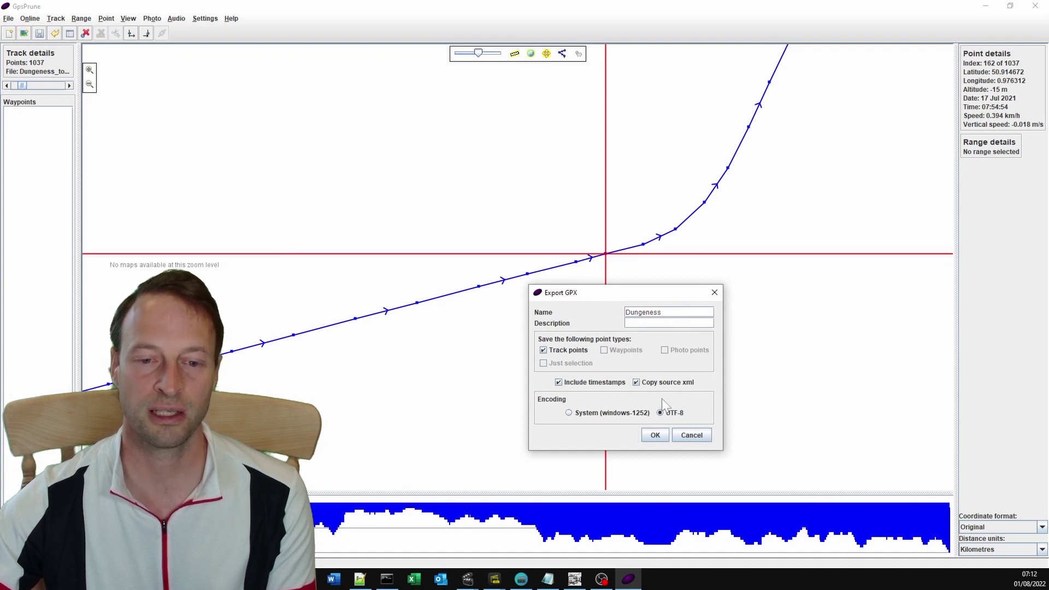
click(654, 436)
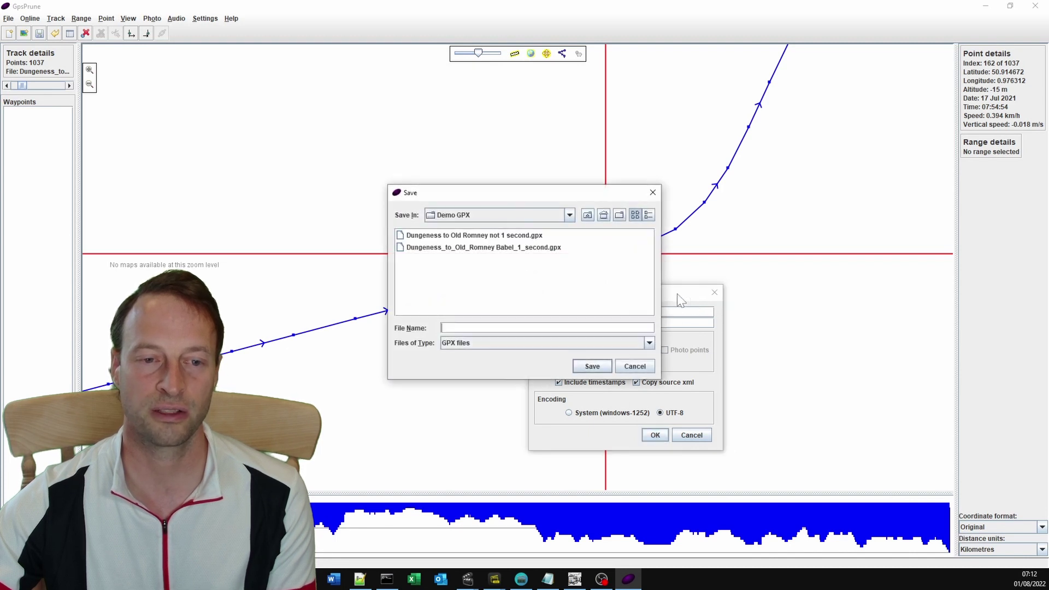
click(533, 251)
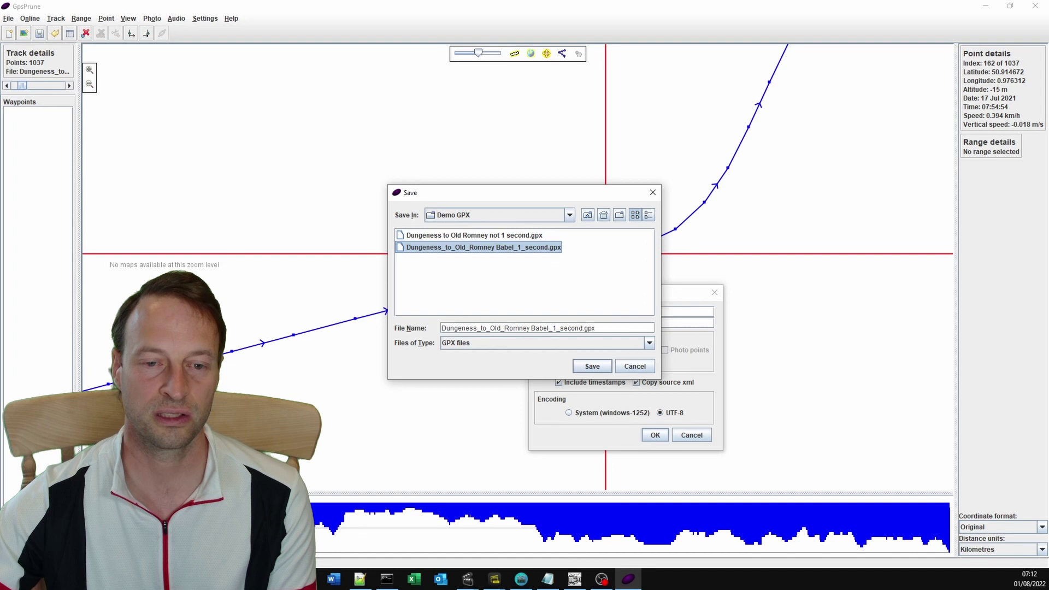
text(ut)
click(590, 366)
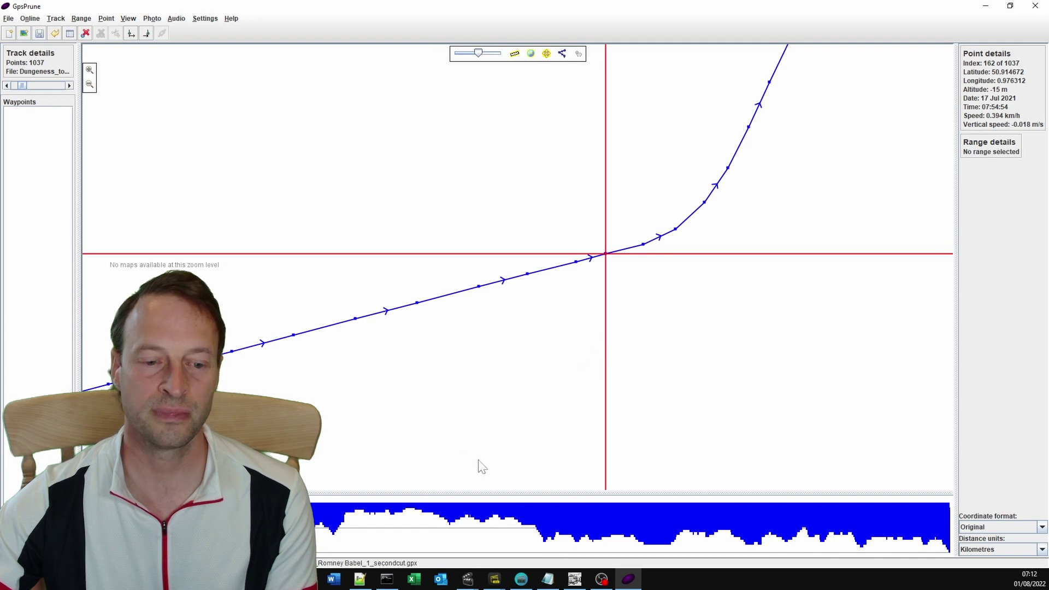
click(549, 579)
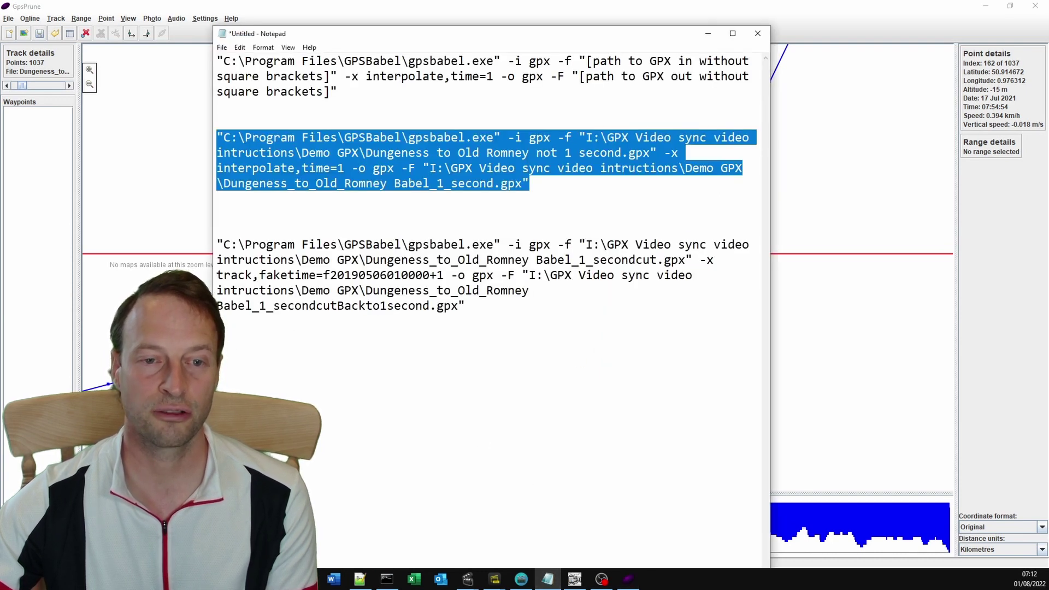
key(Right)
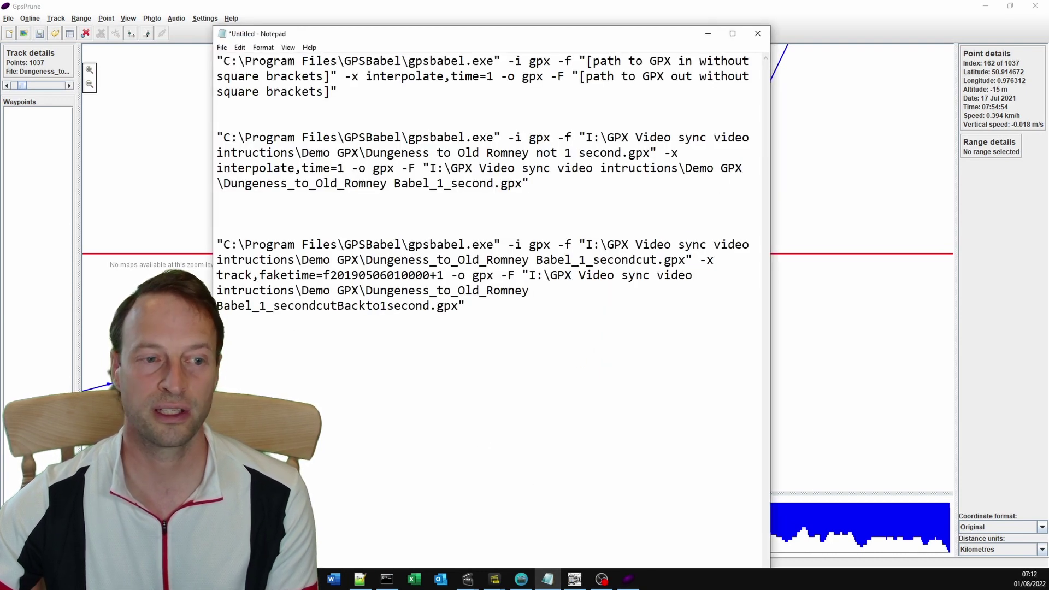
key(shift+Right)
key(shift+Right)
key(shift+Right)
key(shift+Right)
key(shift+Right)
key(shift+Right)
key(shift+Right)
key(shift+Right)
key(shift+Right)
key(shift+Right)
key(shift+Right)
key(shift+Right)
key(shift+Right)
key(shift+Right)
key(shift+Right)
key(shift+Right)
key(shift+Right)
key(shift+Right)
key(shift+Right)
key(shift+Right)
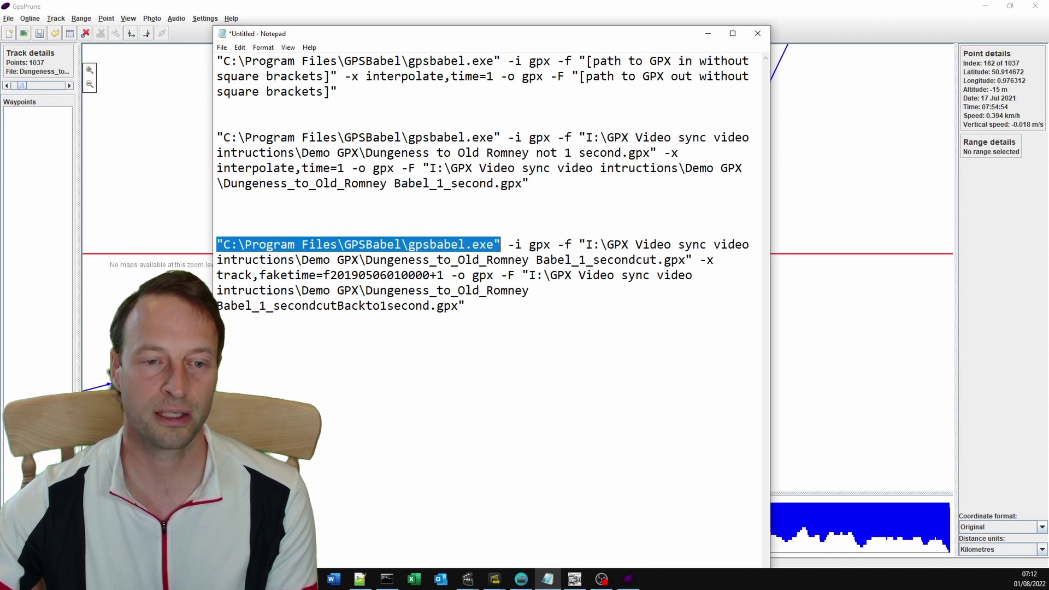
key(Right)
key(Right)
key(shift+Right)
key(shift+Right)
key(shift+Right)
key(shift+Right)
key(shift+Right)
key(shift+Right)
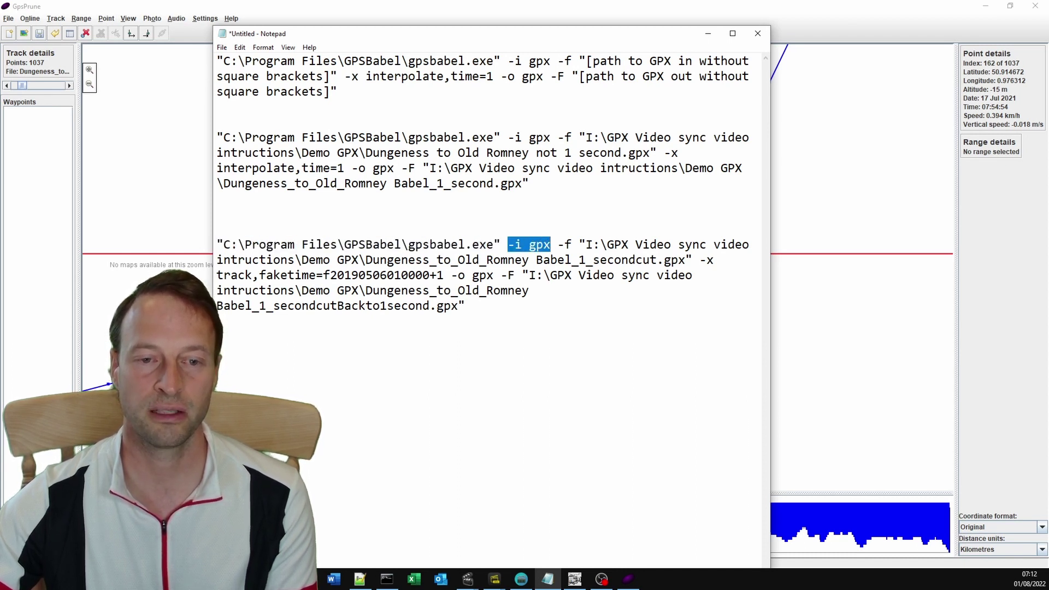
key(Right)
key(Right)
key(Right)
key(Right)
key(Right)
key(shift+Right)
key(shift+Right)
key(shift+Right)
key(shift+Right)
key(shift+Right)
key(shift+Right)
key(shift+Right)
key(shift+Right)
key(shift+Right)
key(shift+Right)
key(shift+Right)
key(shift+Right)
key(shift+Right)
key(shift+Right)
key(shift+Right)
key(shift+Right)
key(shift+Right)
key(shift+Right)
key(shift+Right)
key(shift+Right)
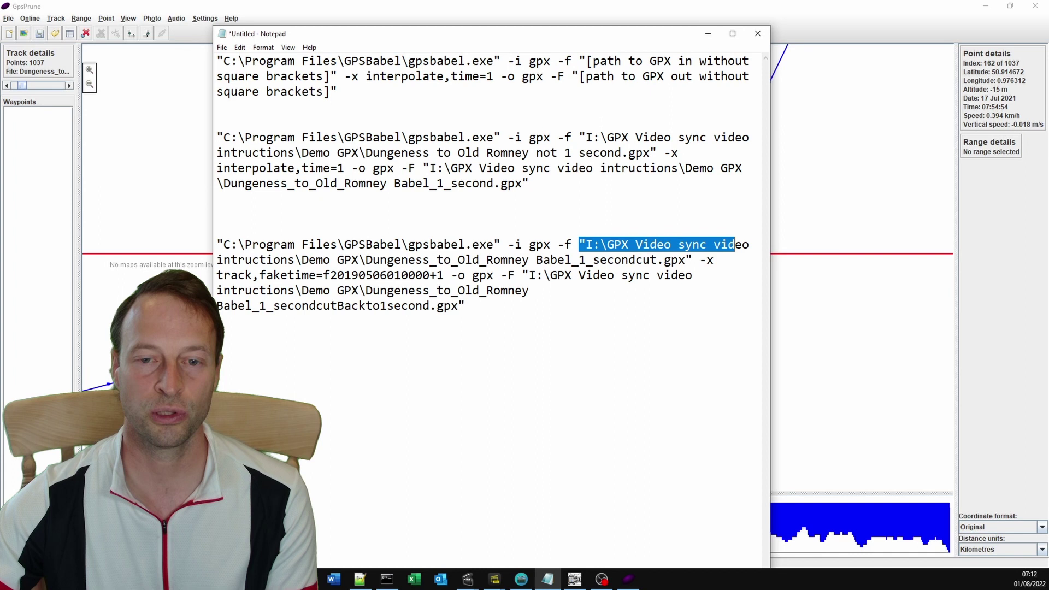
key(shift+Right)
key(shift+Right)
key(shift+Right)
key(shift+Right)
key(shift+Right)
key(shift+Right)
key(shift+Right)
key(shift+Right)
key(shift+Right)
key(shift+Right)
key(shift+Right)
key(shift+Right)
key(shift+Right)
key(shift+Right)
key(shift+Right)
key(shift+Right)
key(shift+Right)
key(shift+Right)
key(shift+Right)
key(shift+Right)
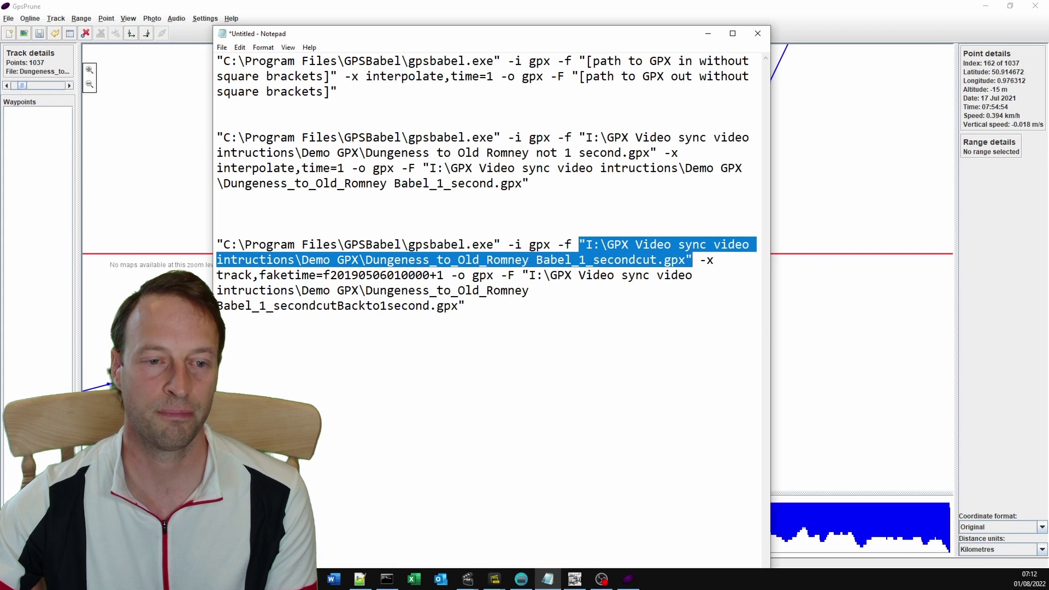
click(330, 275)
key(shift+Right)
key(shift+Right)
key(shift+Right)
key(shift+Right)
key(shift+Right)
key(shift+Right)
key(shift+Right)
key(shift+Right)
key(shift+Right)
key(shift+Right)
key(shift+Right)
key(shift+Right)
key(shift+Right)
key(shift+Right)
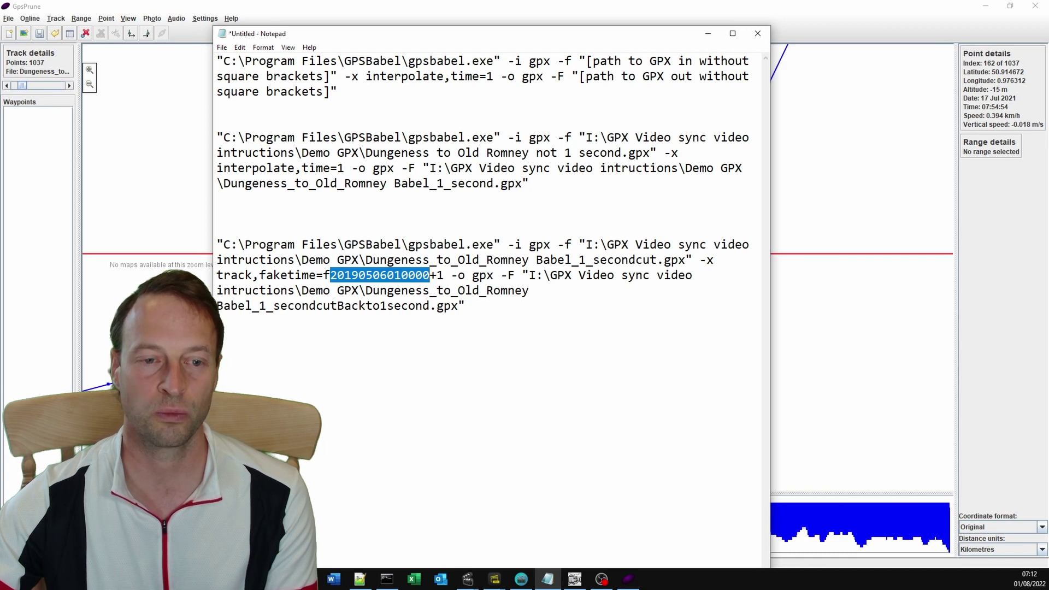
click(457, 275)
key(shift+Right)
key(shift+Right)
key(shift+Right)
key(shift+Right)
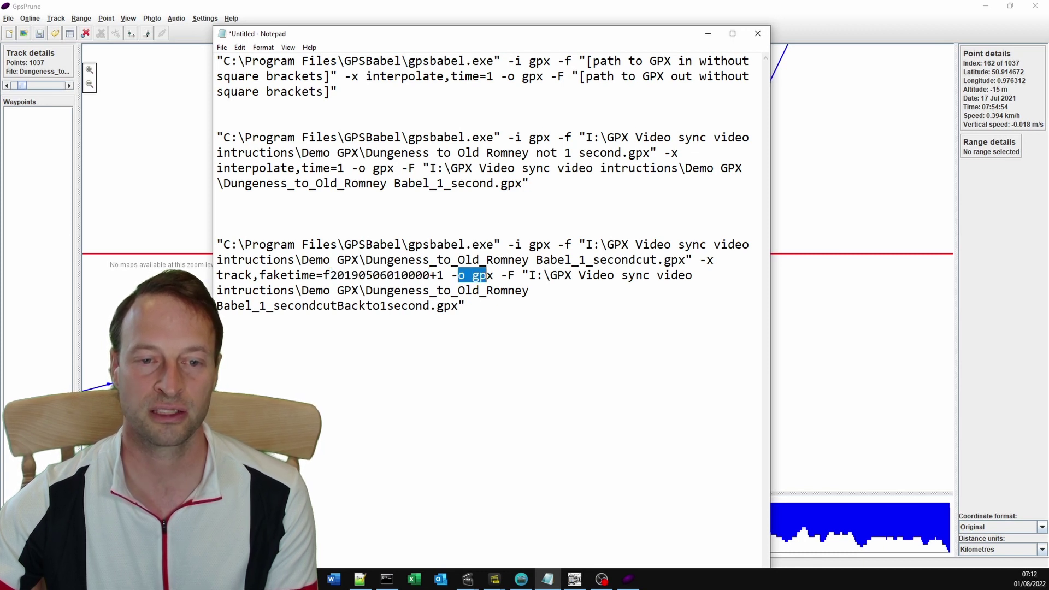
Step: Copy the entire third gpsbabel faketime command
drag(522, 274, 217, 244)
click(465, 306)
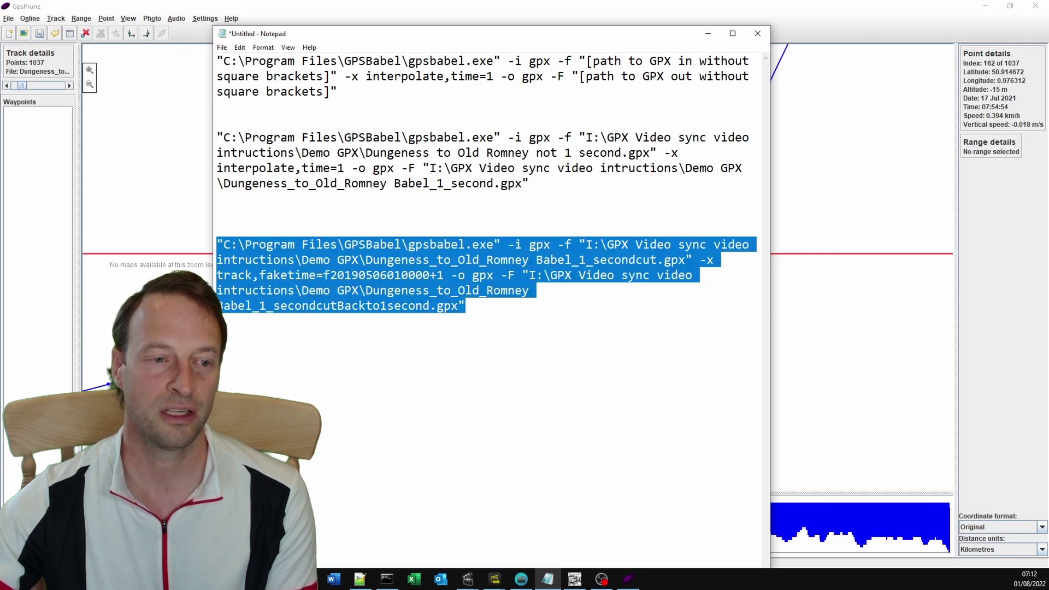
right_click(244, 249)
click(275, 283)
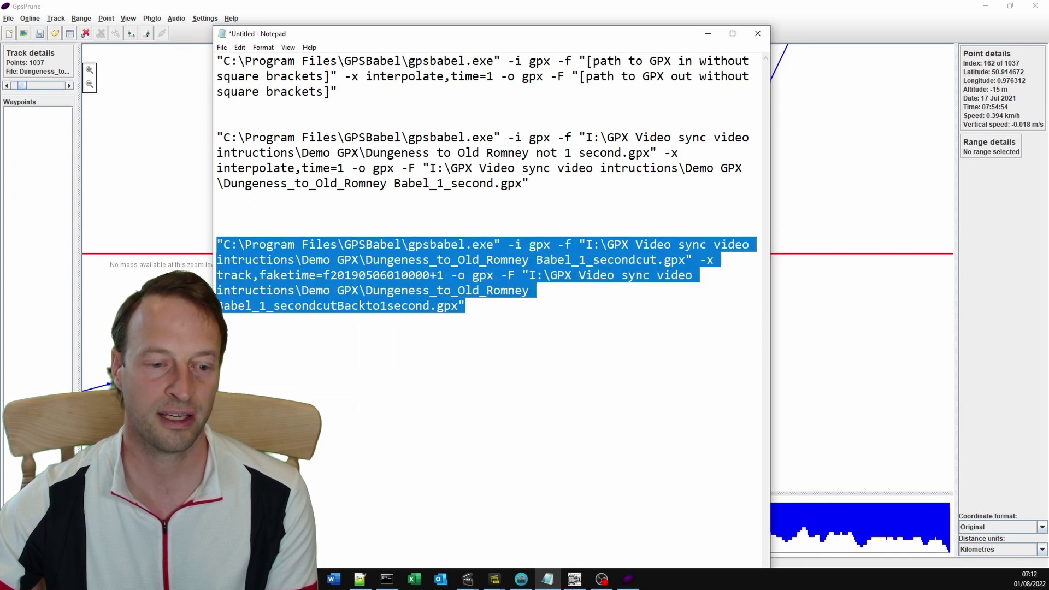
Step: Copy the full path of Dungeness_to_Old_Romney Babel_1_secondcut.gpx from the Demo GPX folder
key(alt+Tab)
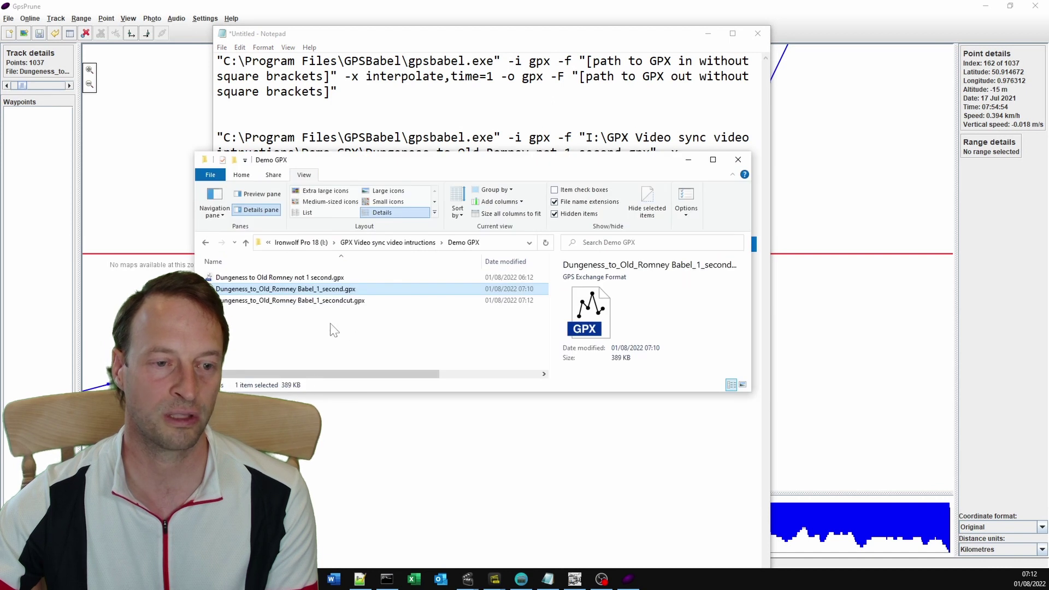
click(345, 309)
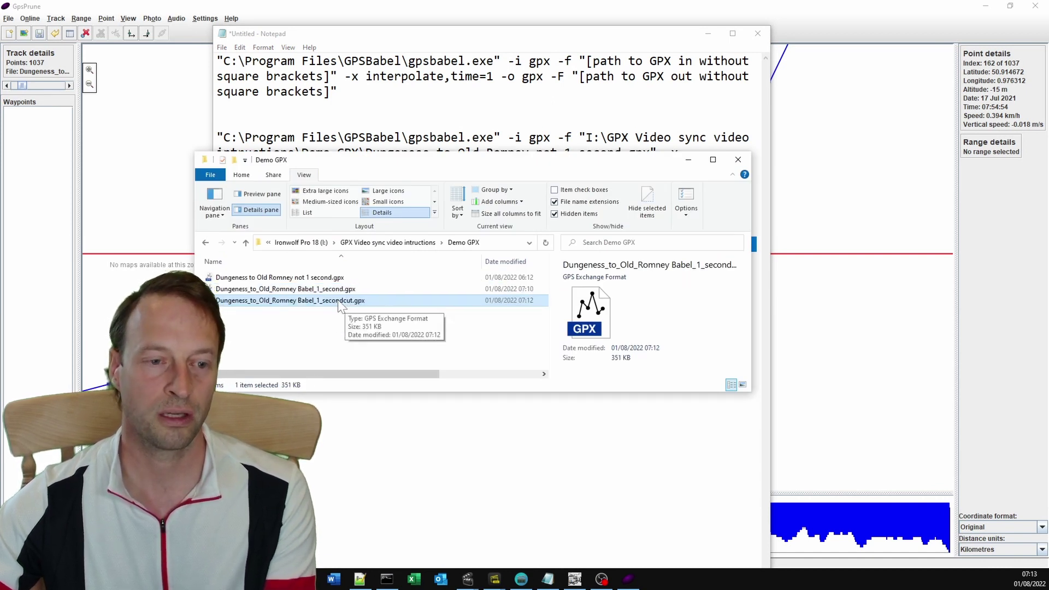
right_click(338, 305)
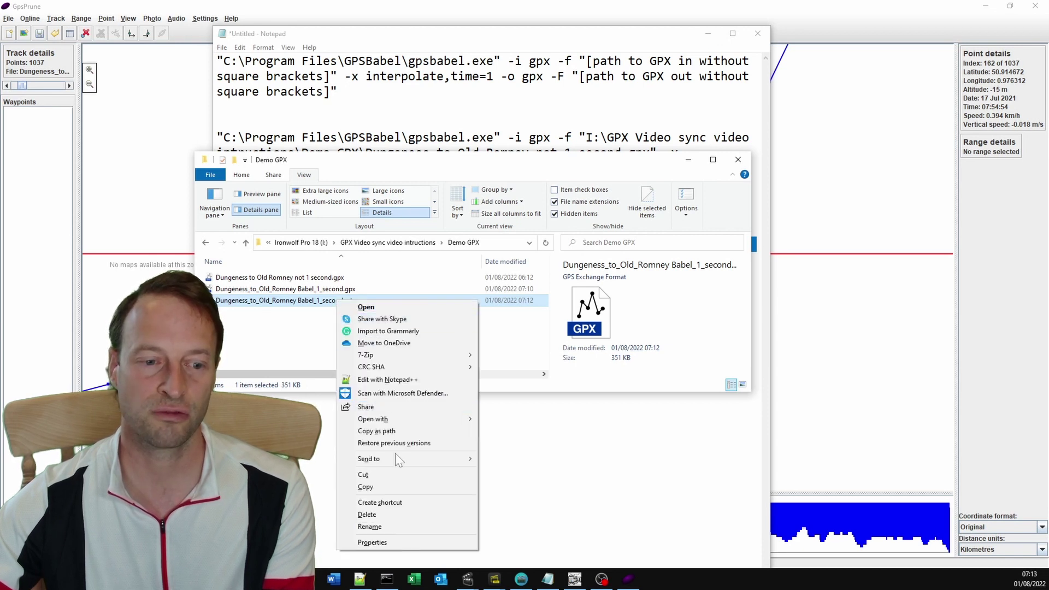
click(376, 431)
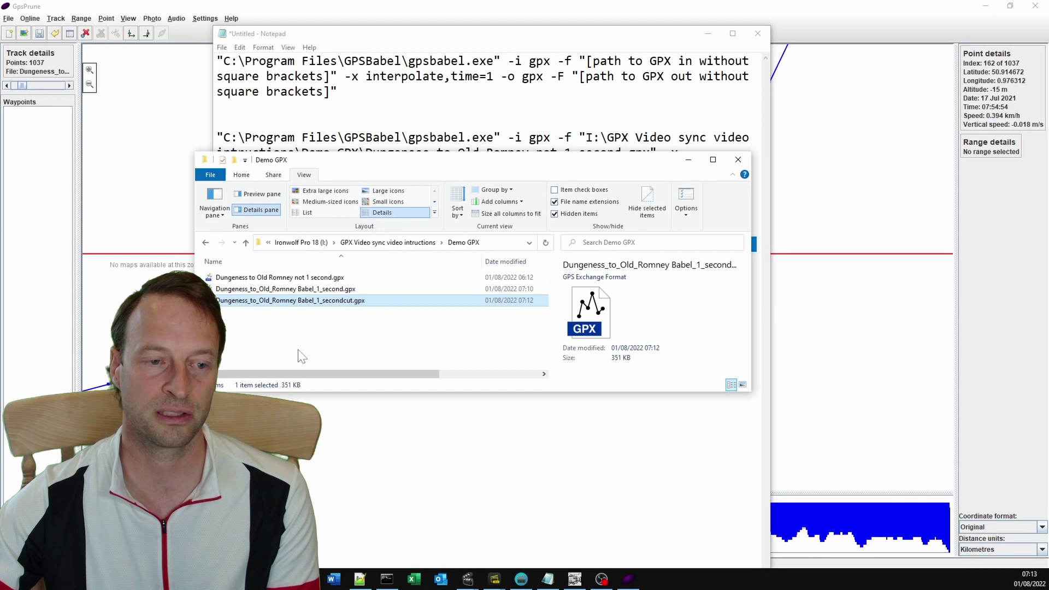
click(549, 580)
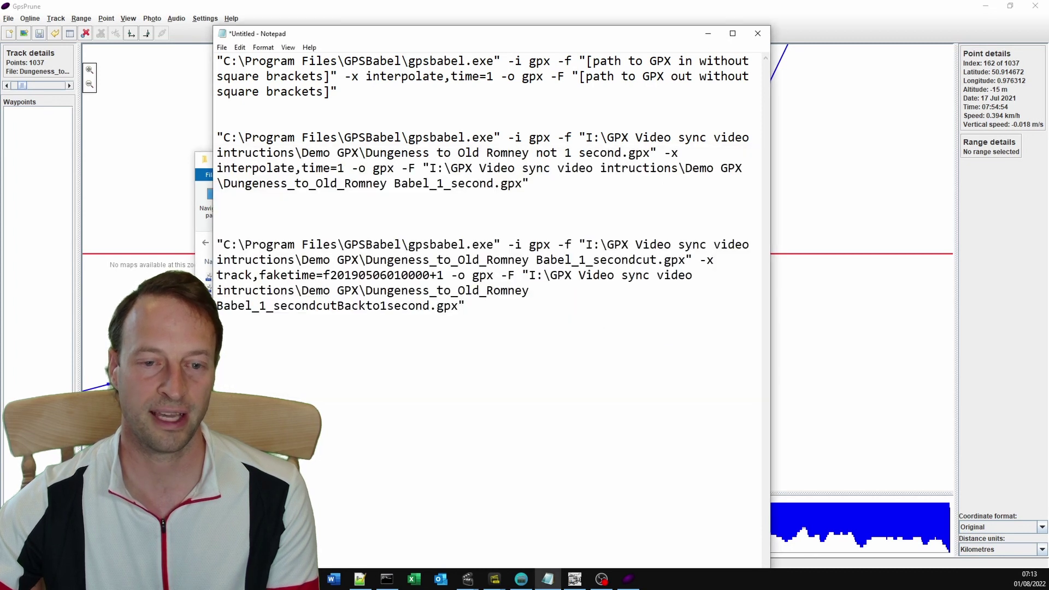
Step: Run the faketime command and confirm the 352 KB secondcutBackto1second.gpx file in Demo GPX
click(387, 579)
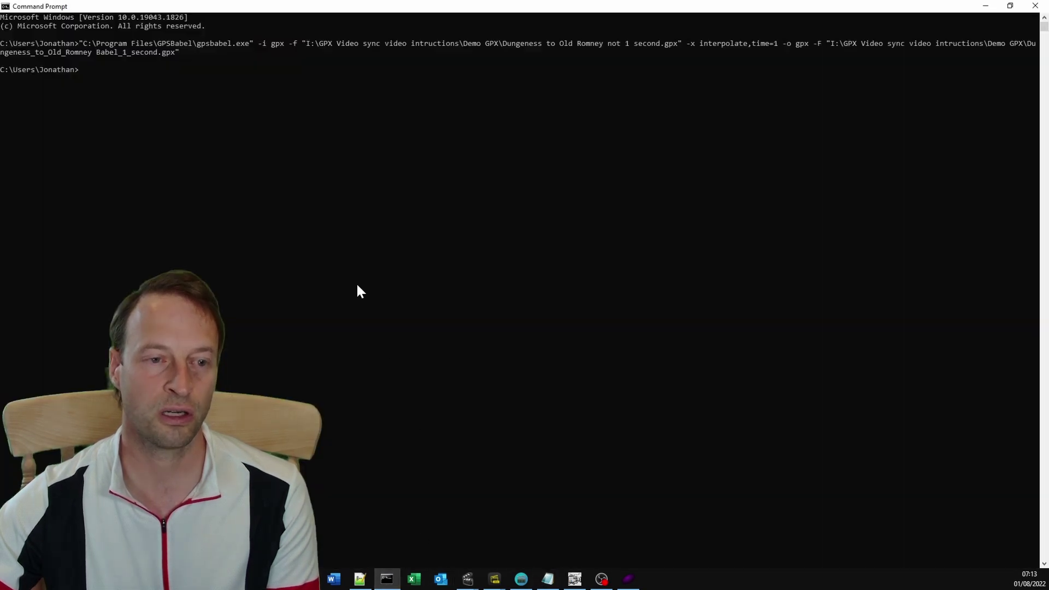
key(ctrl+v)
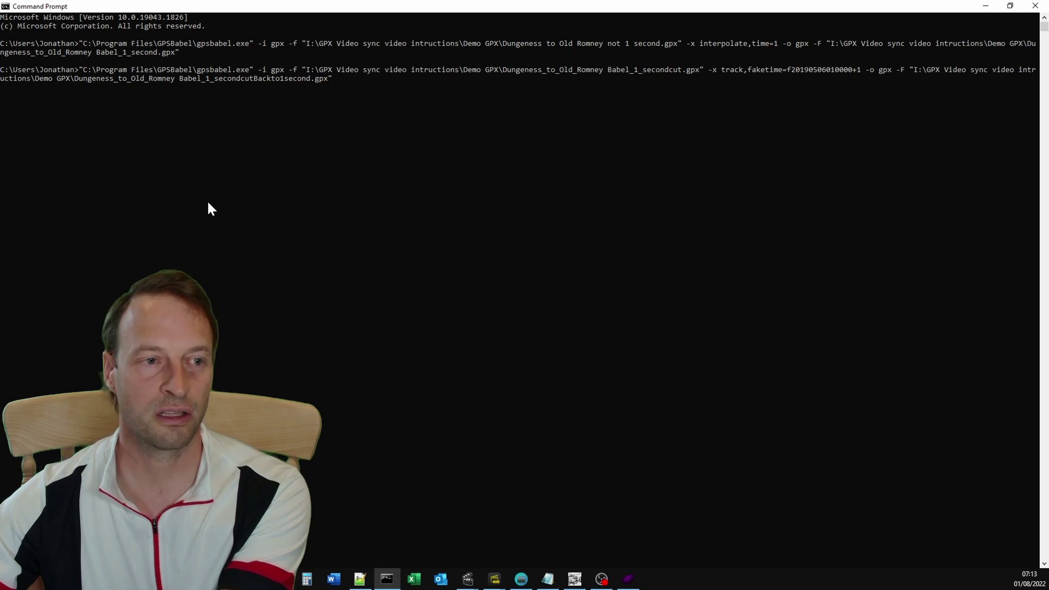
key(Return)
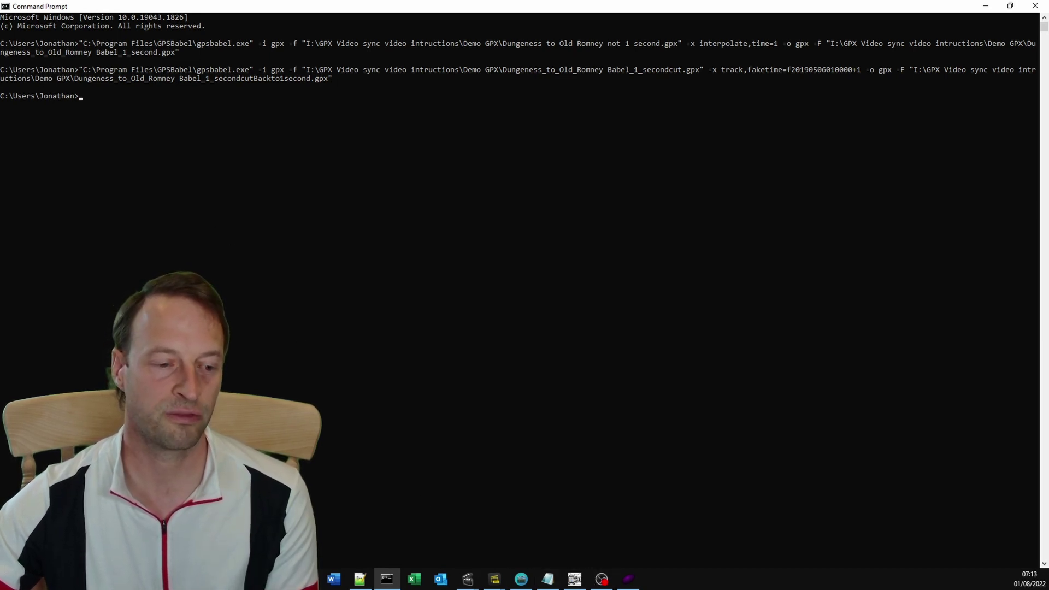
click(495, 579)
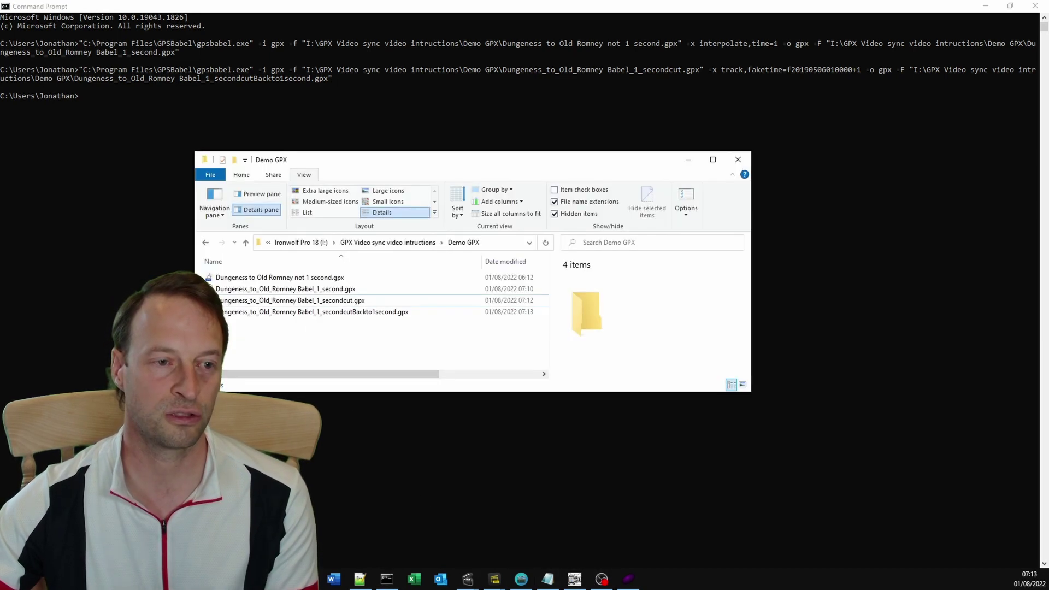
click(332, 315)
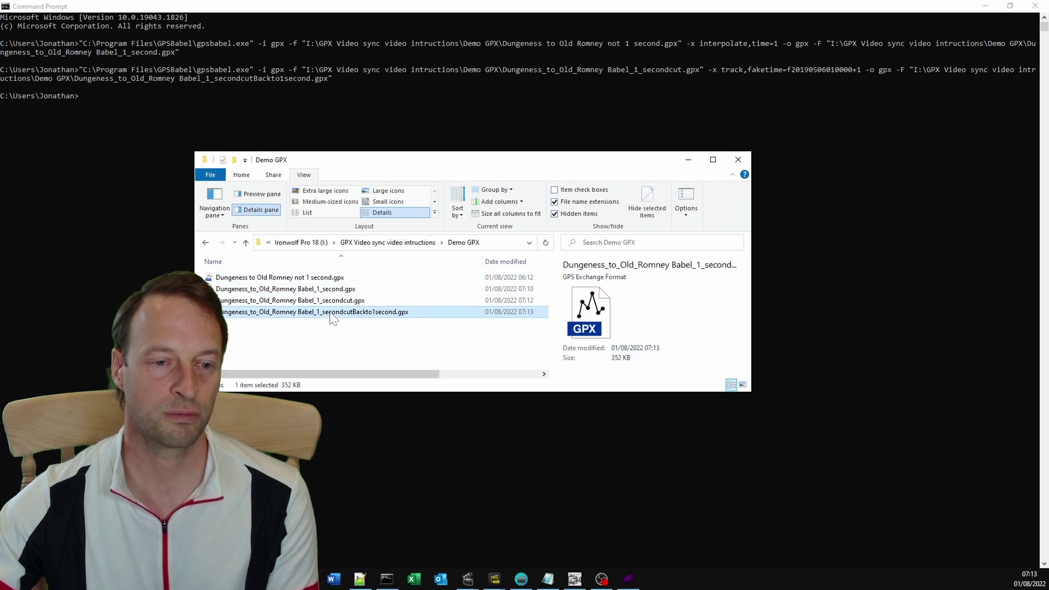
click(628, 579)
Step: Load the re-timed GPX file into GpsPrune, replacing the old track rather than appending
key(alt+Tab)
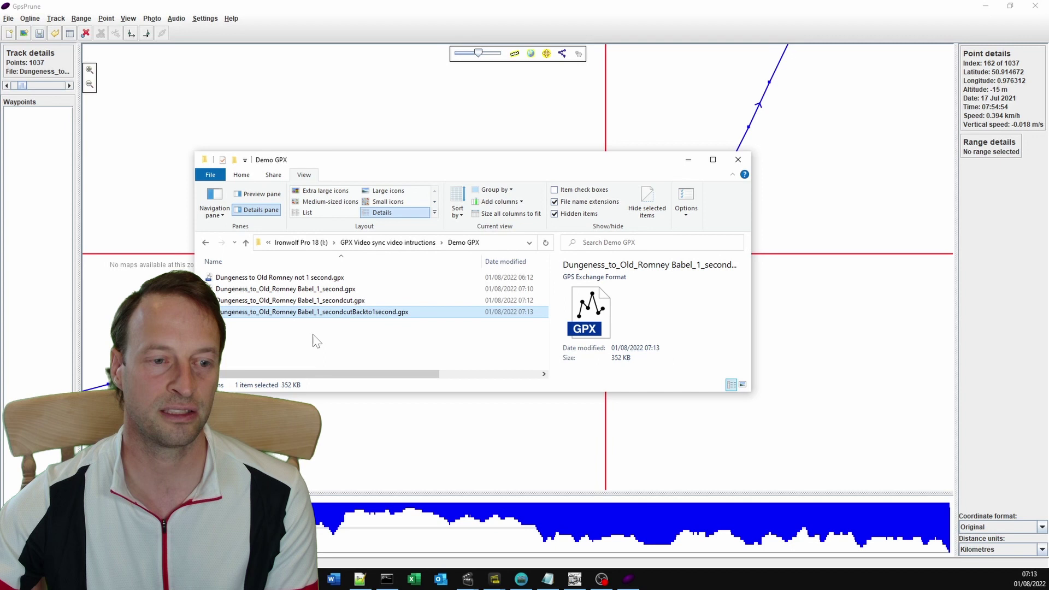
drag(306, 321, 801, 307)
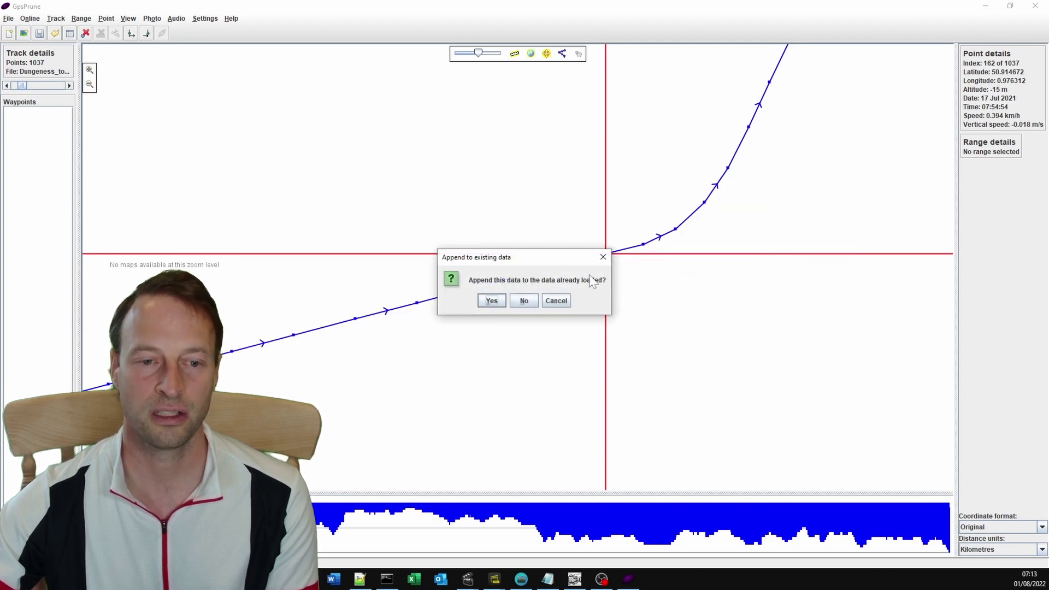
click(524, 301)
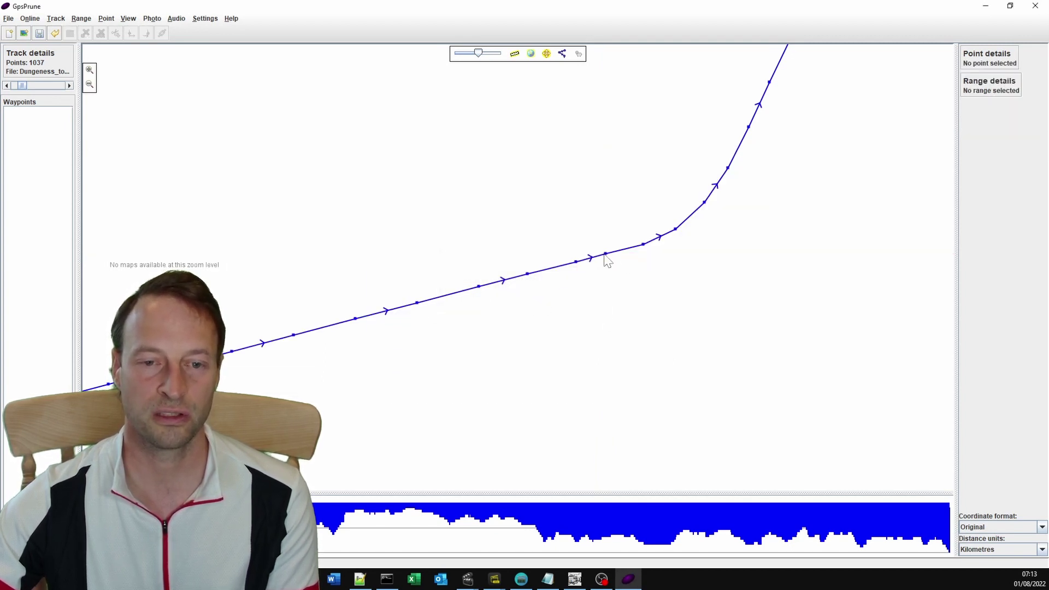
Step: Step through track points 161–164 to confirm times on 6 May 2019 advance one second each
click(528, 280)
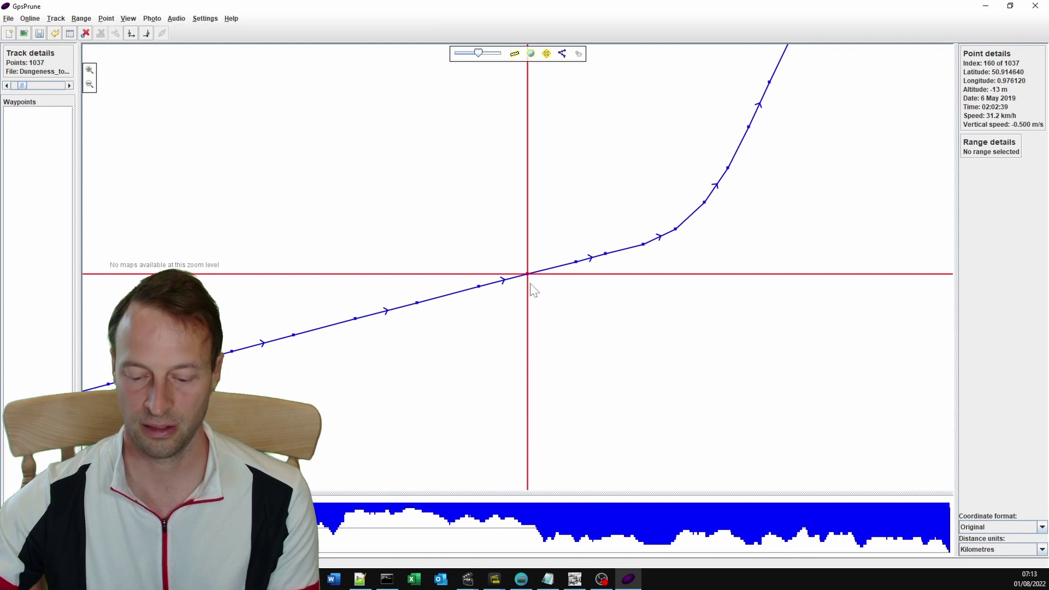
key(ctrl+Right)
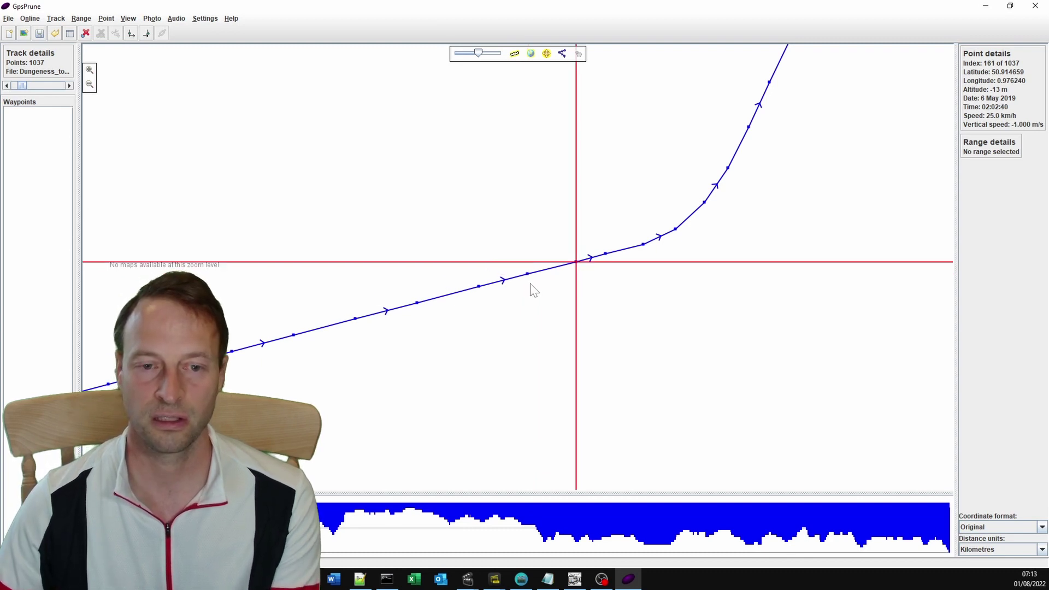
key(ctrl+Left)
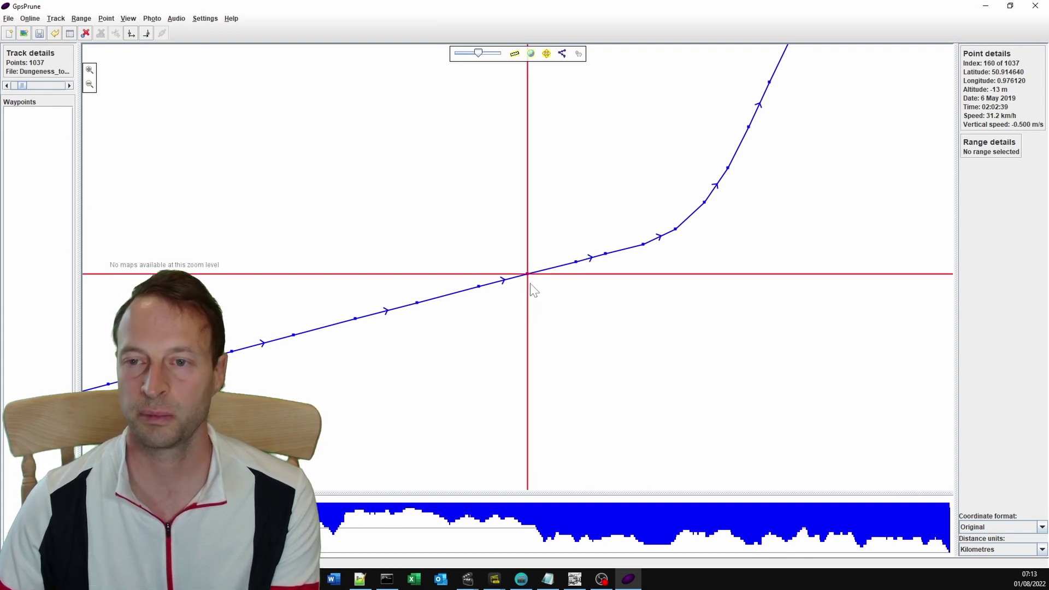
key(ctrl+Right)
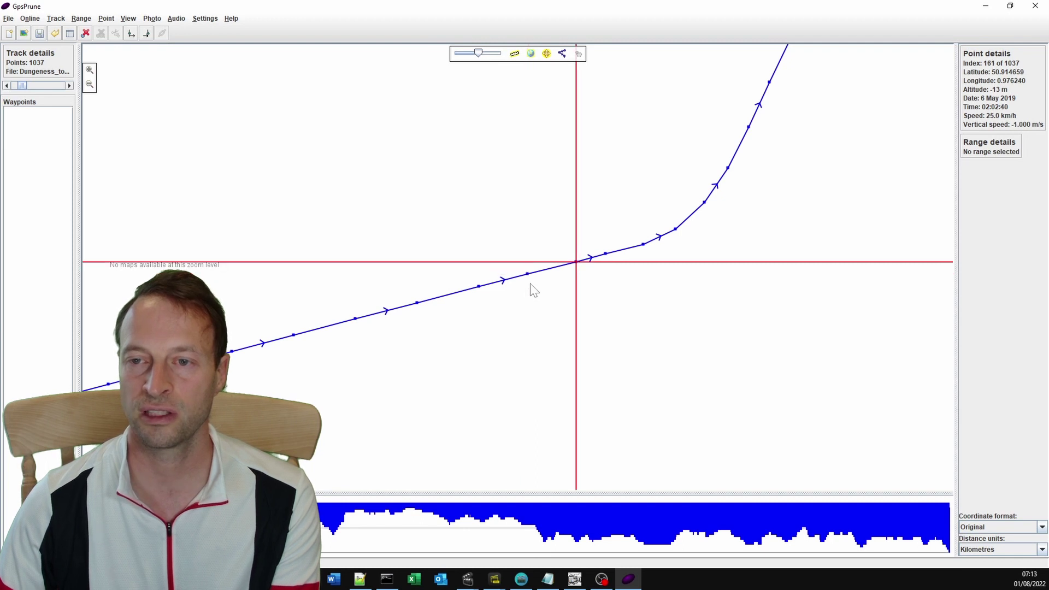
key(ctrl+Right)
key(ctrl+Right)
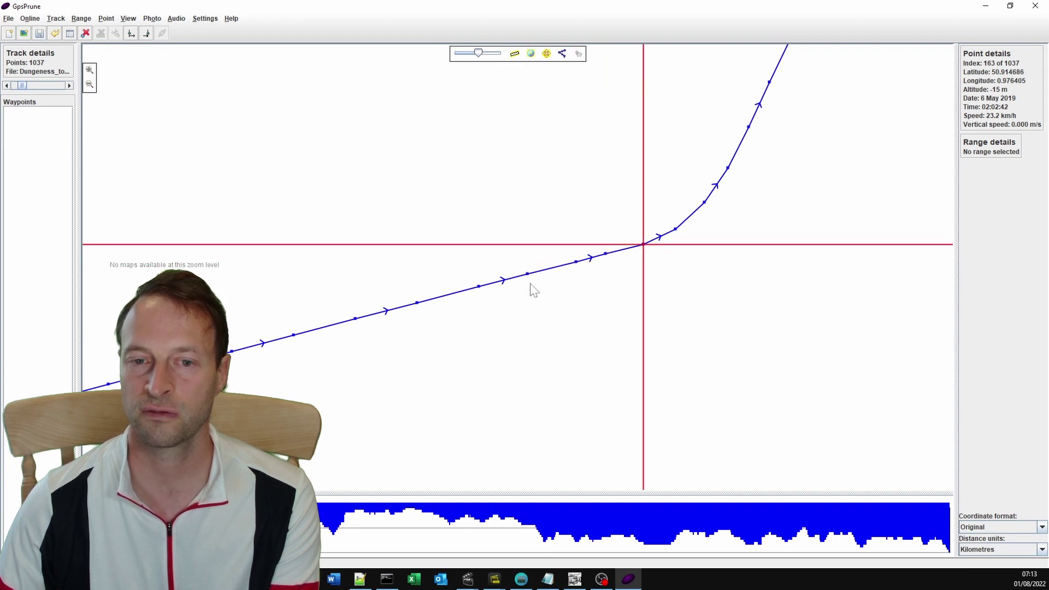
key(ctrl+Right)
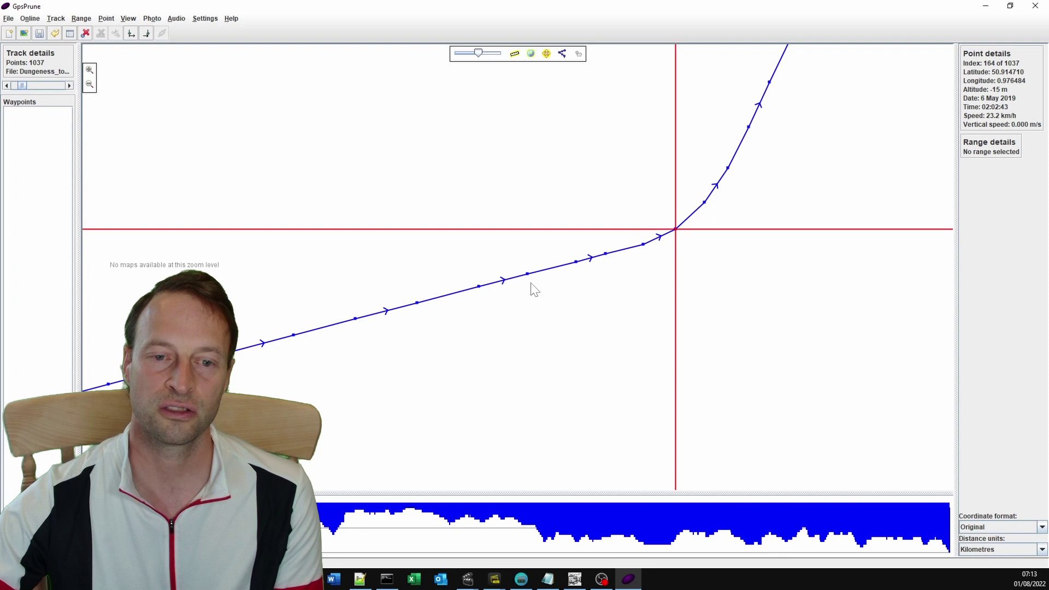
Step: Zoom out and pan along the 1037-point track past Dungeness Road to confirm the loop is gone
scroll(539, 290, down, 2)
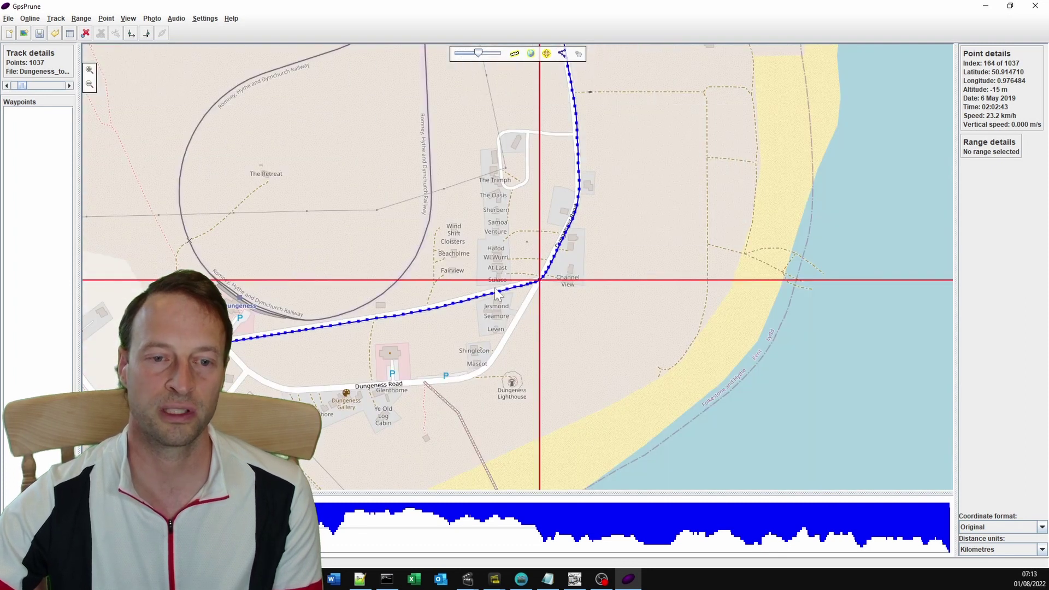
drag(526, 229, 598, 257)
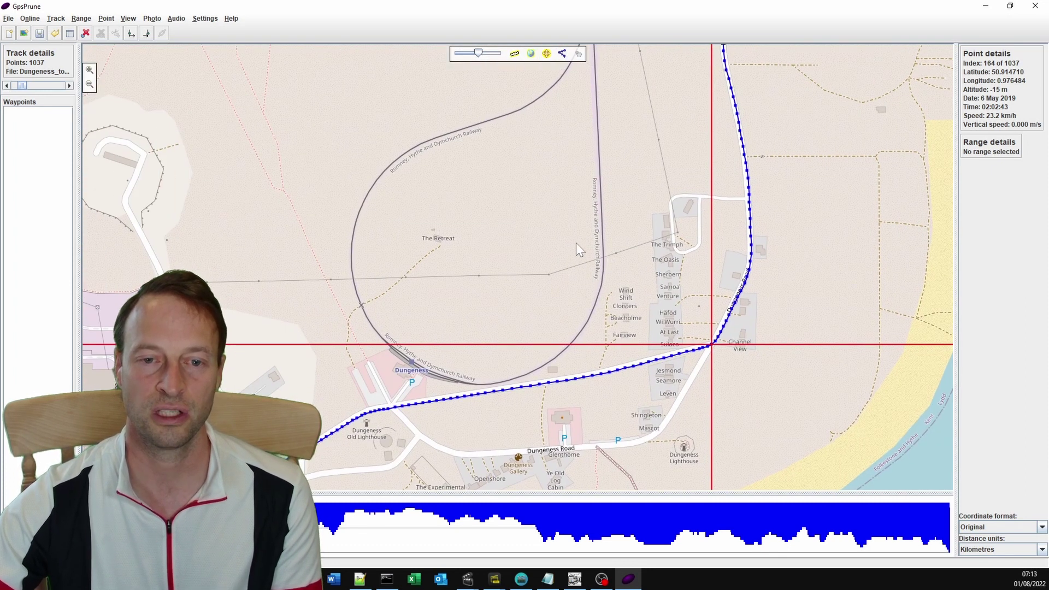
scroll(576, 242, down, 1)
drag(580, 218, 548, 253)
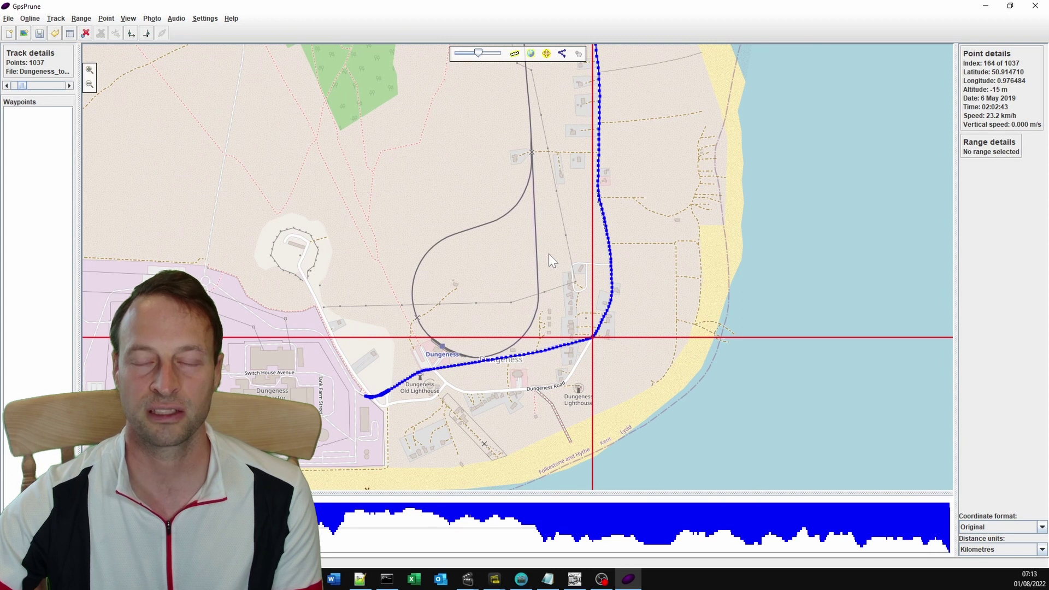